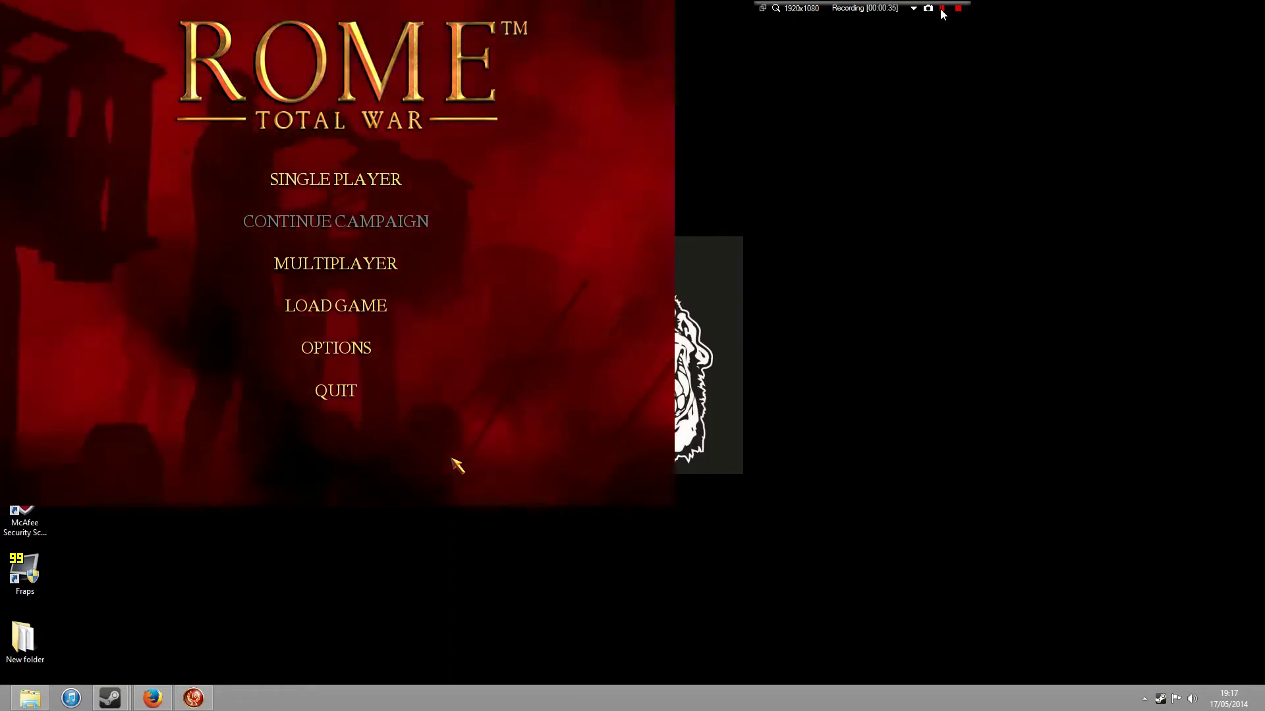
- Log on to the online battles lobby in multiplayer, dismiss the logon message, and return to the main menu
{"action": "left_click", "coordinate": [338, 263]}
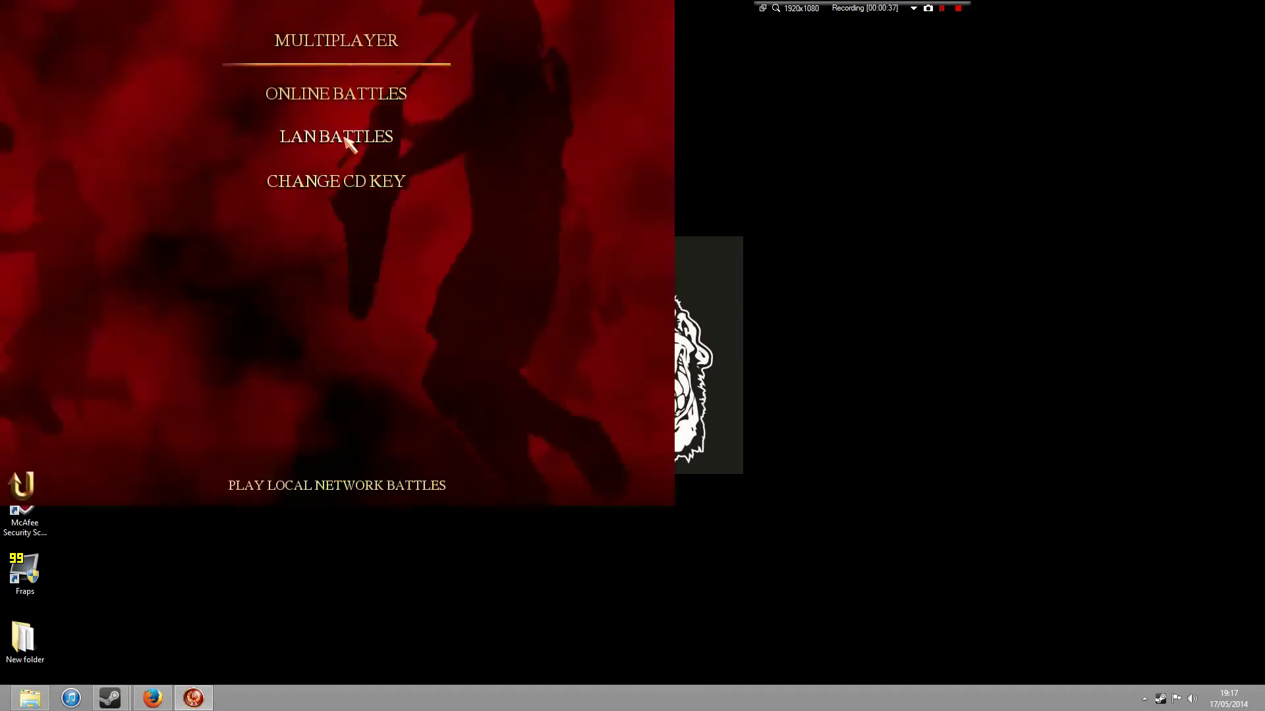
{"action": "left_click", "coordinate": [347, 100]}
{"action": "left_click", "coordinate": [314, 340]}
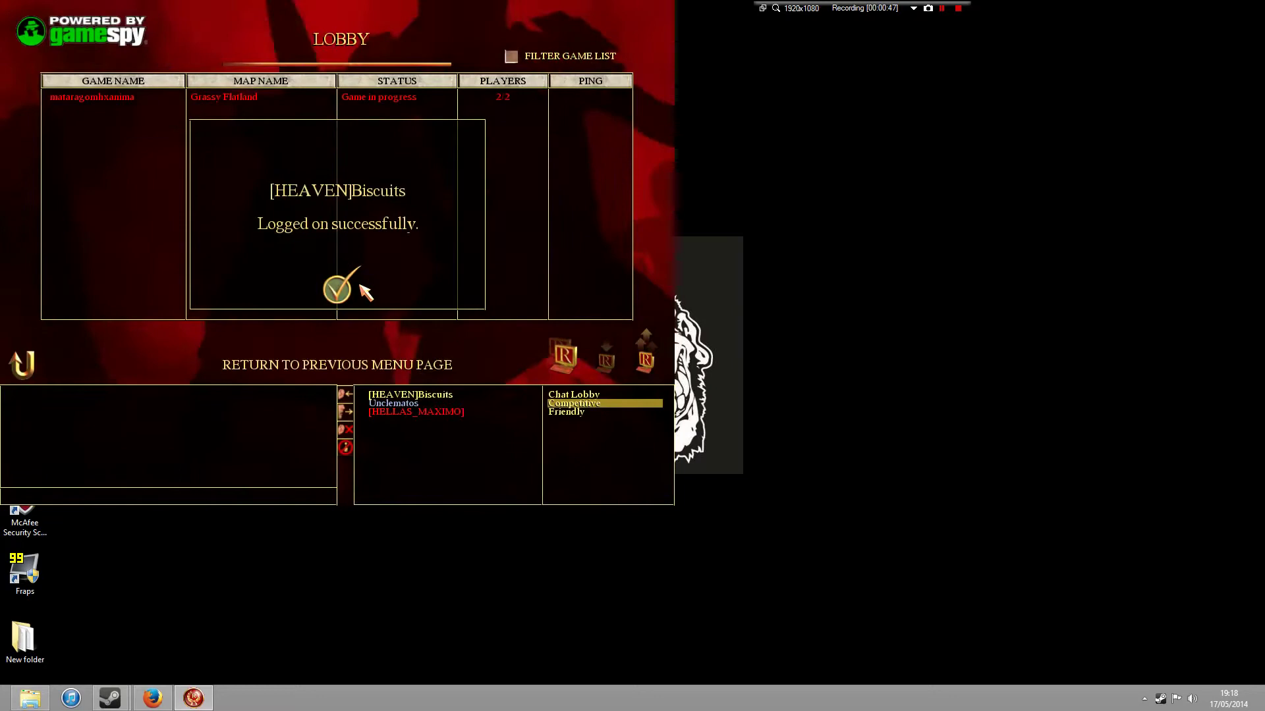
{"action": "left_click", "coordinate": [356, 287]}
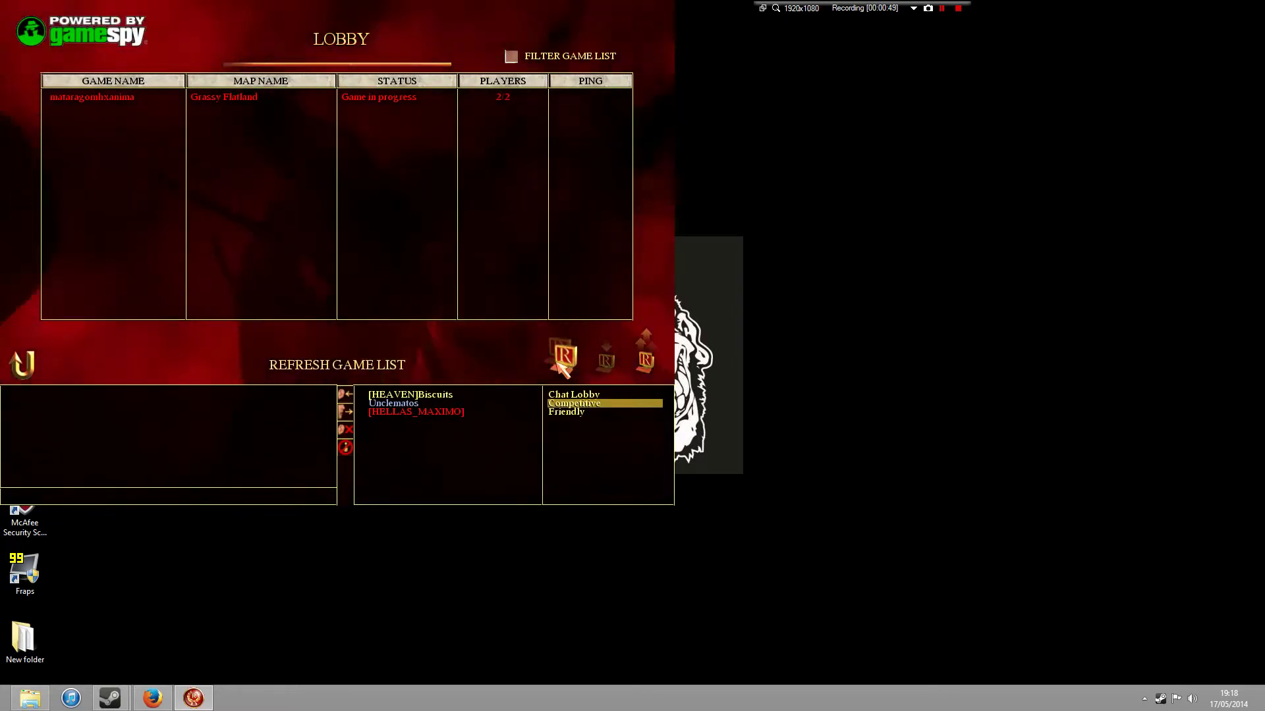
{"action": "left_click", "coordinate": [23, 365]}
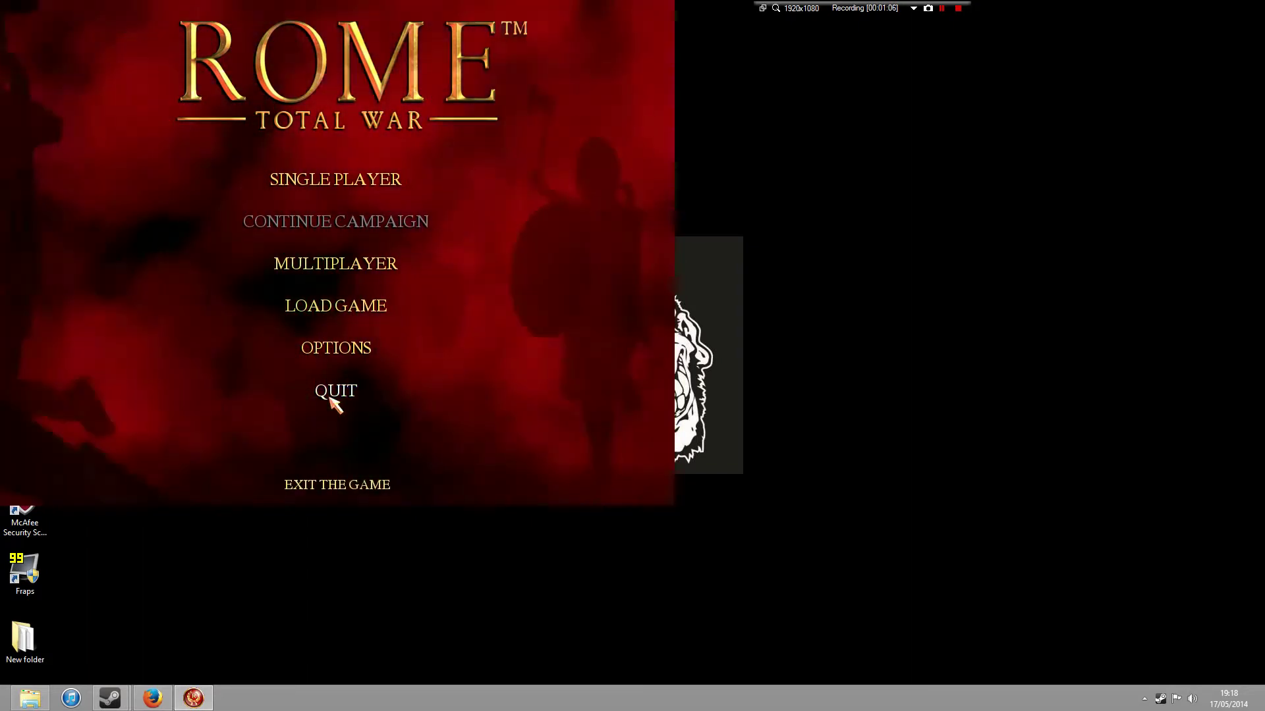
- Switch to Firefox, search Google for "amazon", and open the Amazon.co.uk site
{"action": "mouse_move", "coordinate": [163, 706]}
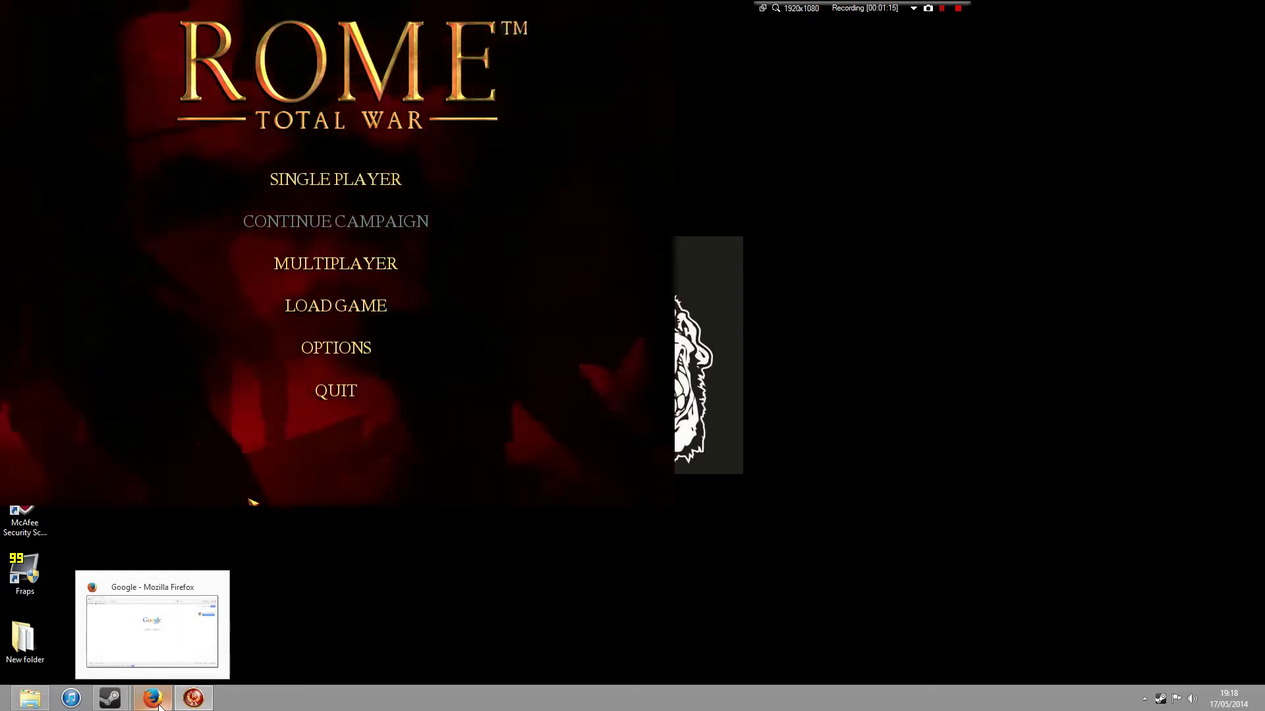
{"action": "left_click", "coordinate": [174, 659]}
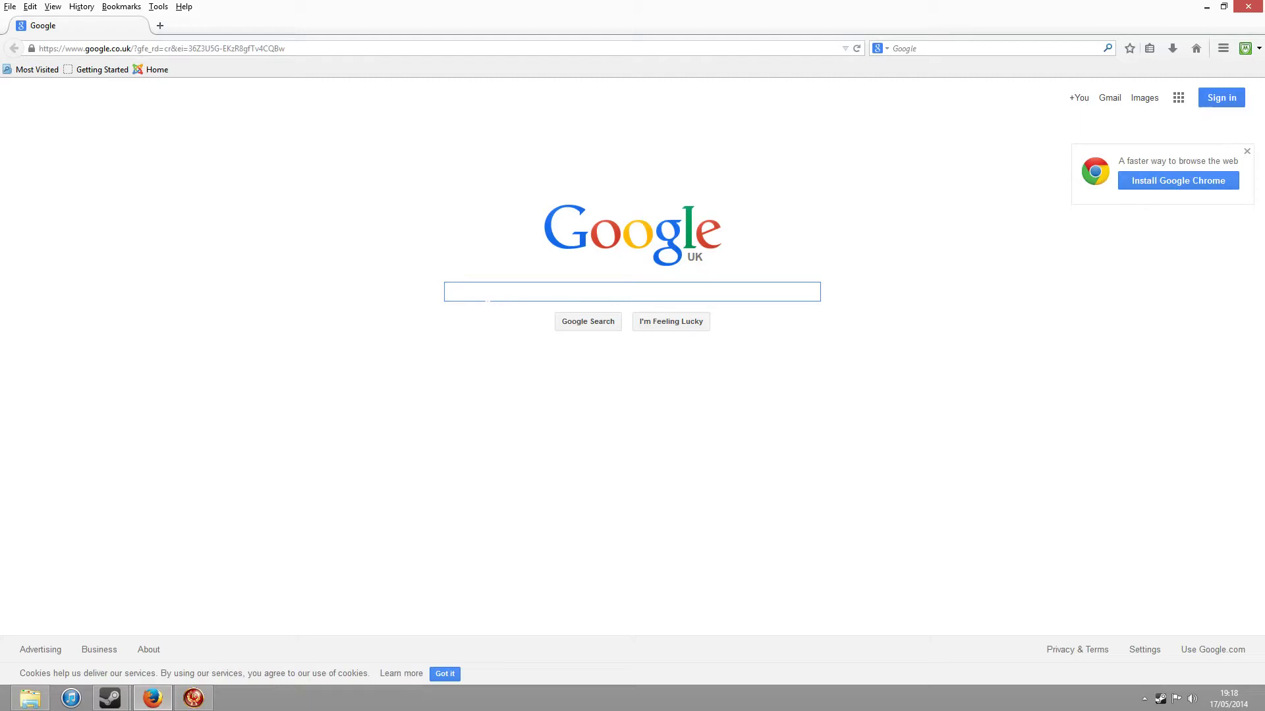
{"action": "type", "text": "amazon"}
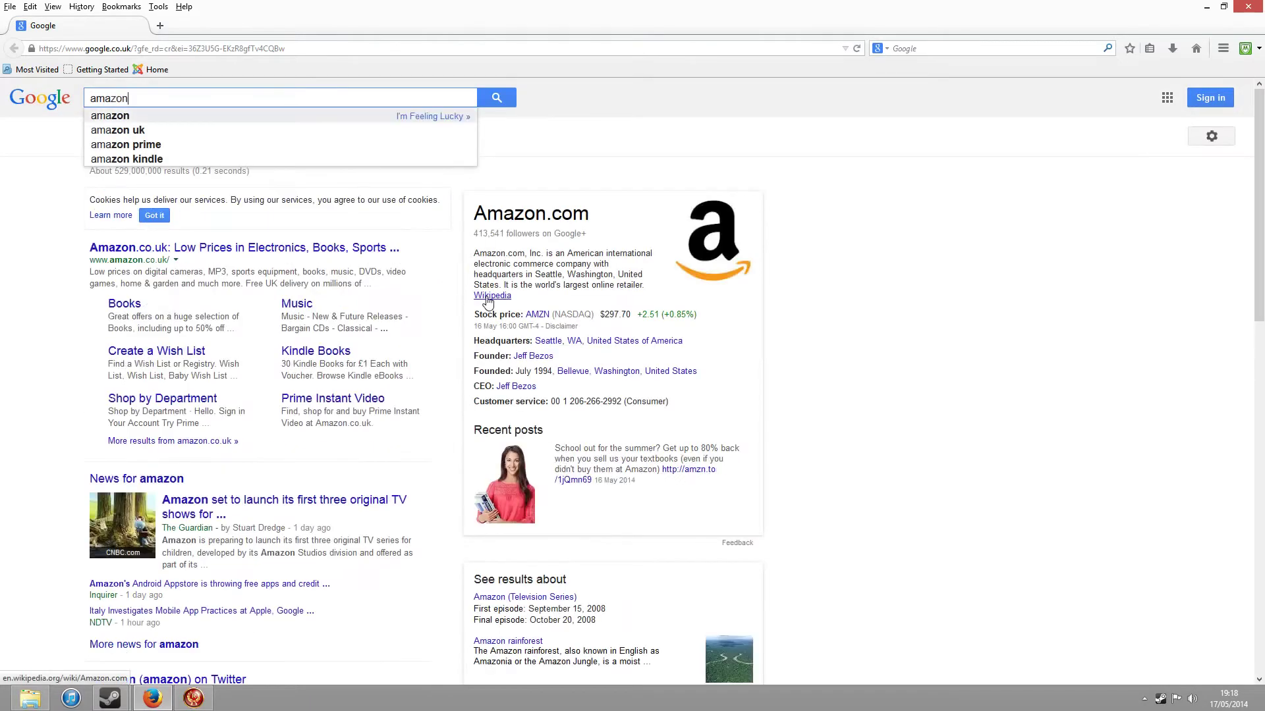
{"action": "key", "text": "Return"}
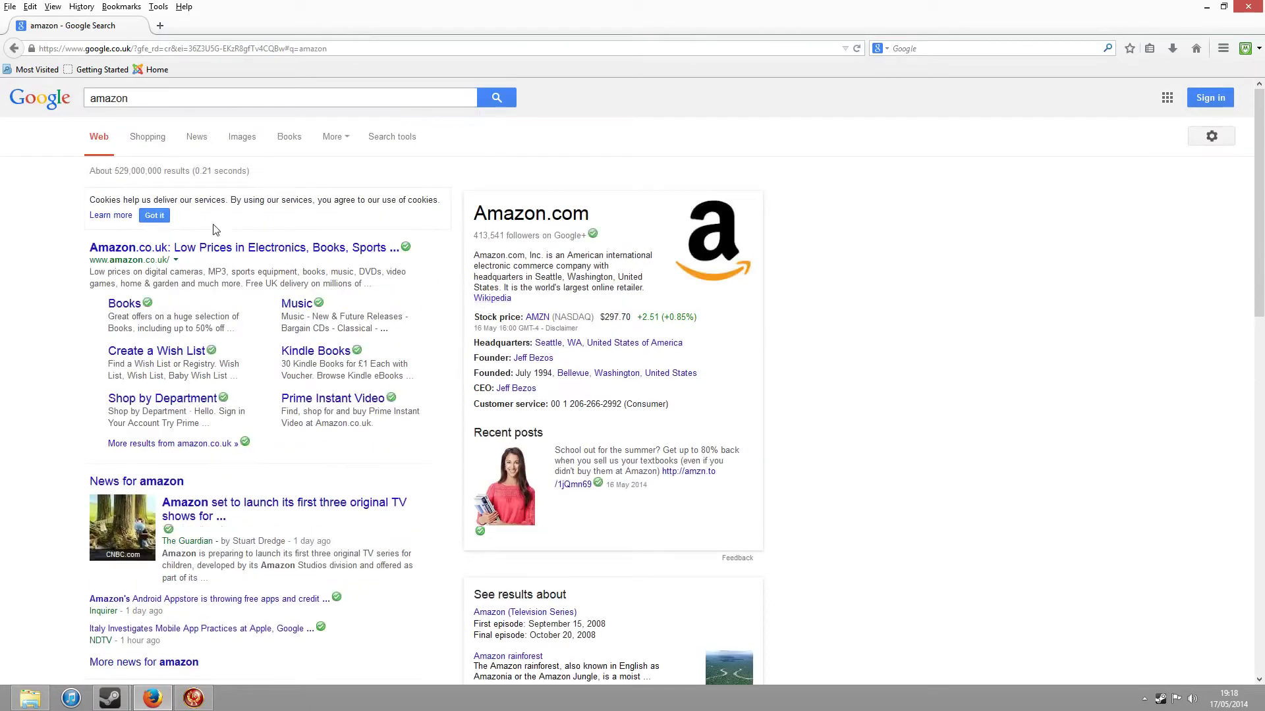
{"action": "left_click", "coordinate": [215, 248]}
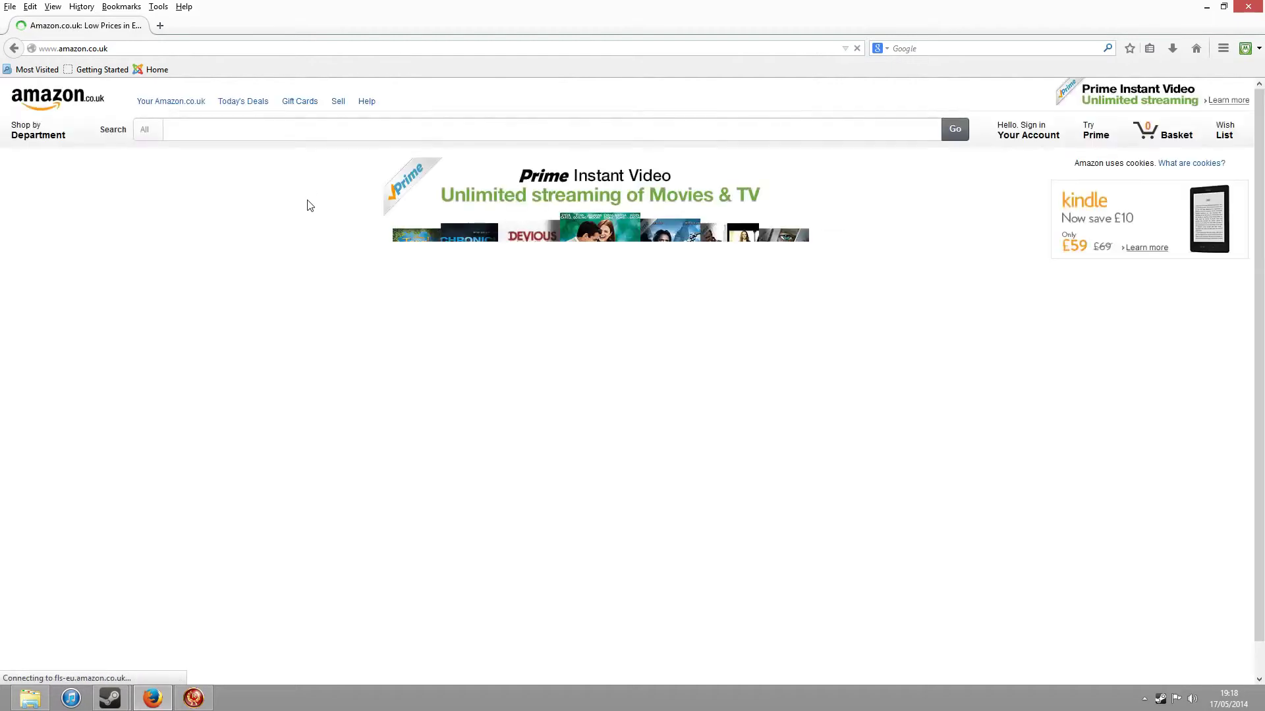
- Search Amazon for "rome total war"
{"action": "left_click", "coordinate": [324, 129]}
{"action": "type", "text": "ro"}
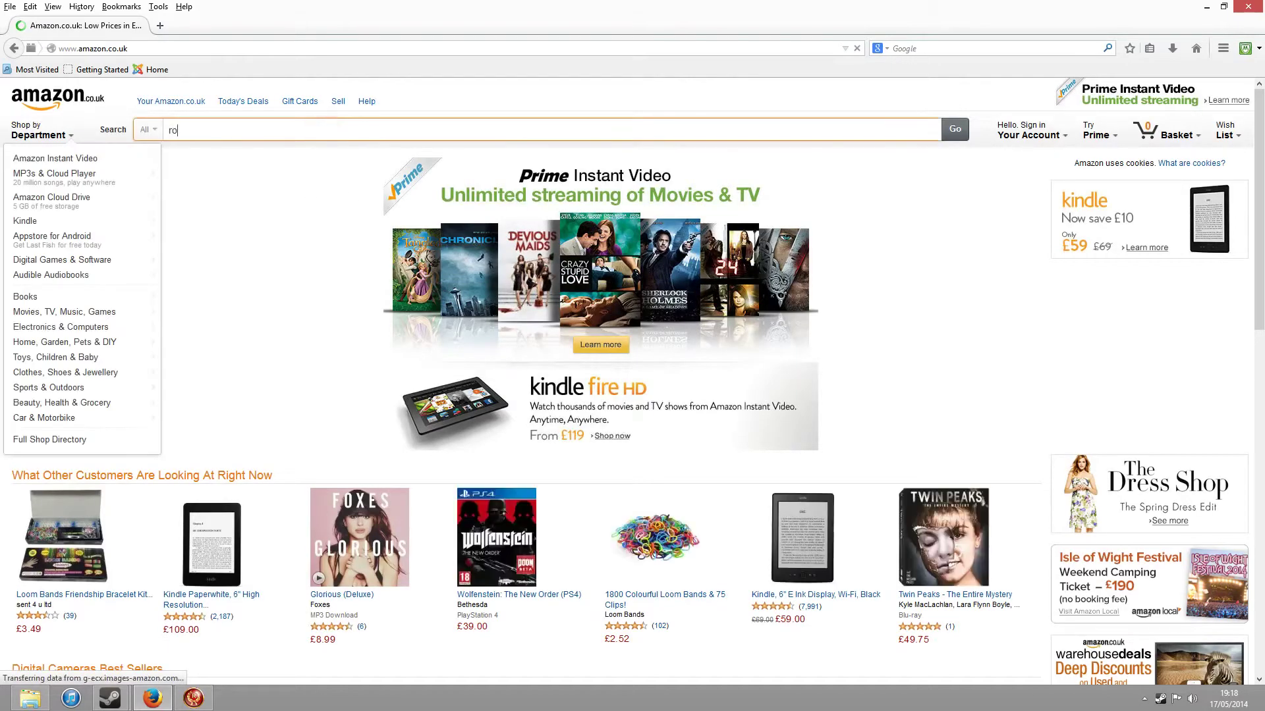
{"action": "type", "text": "me total war"}
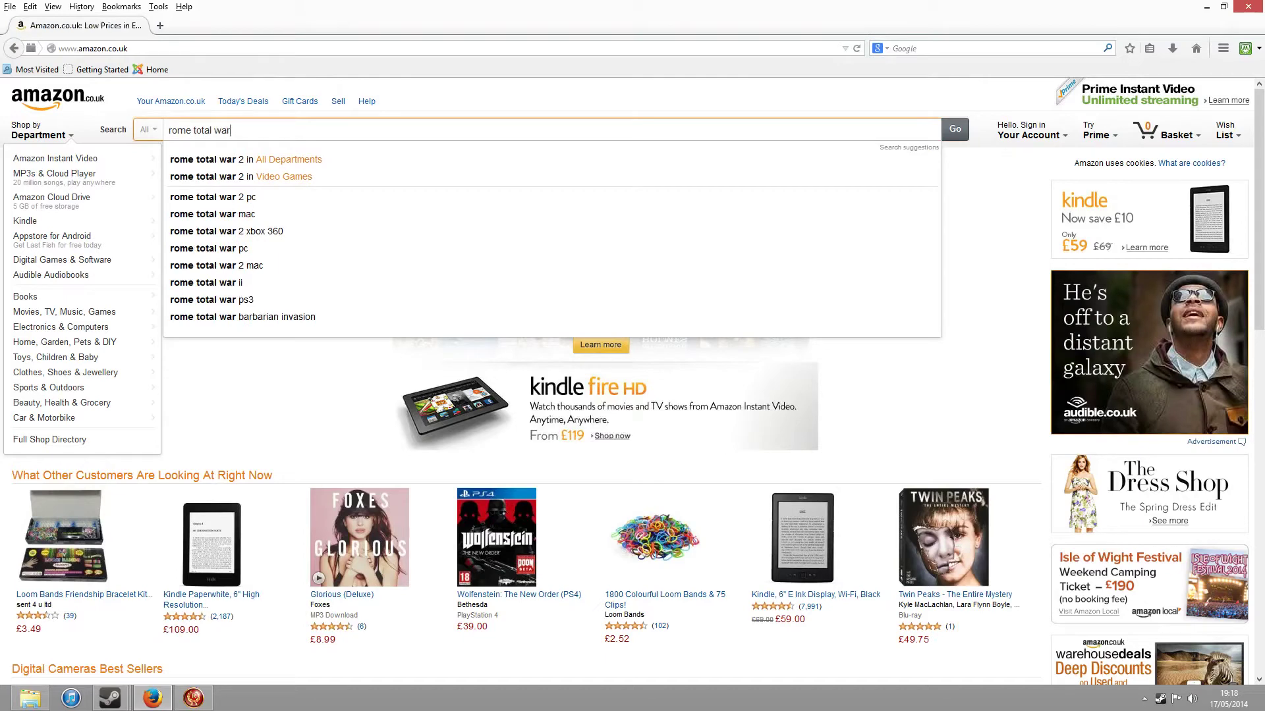
{"action": "key", "text": "Return"}
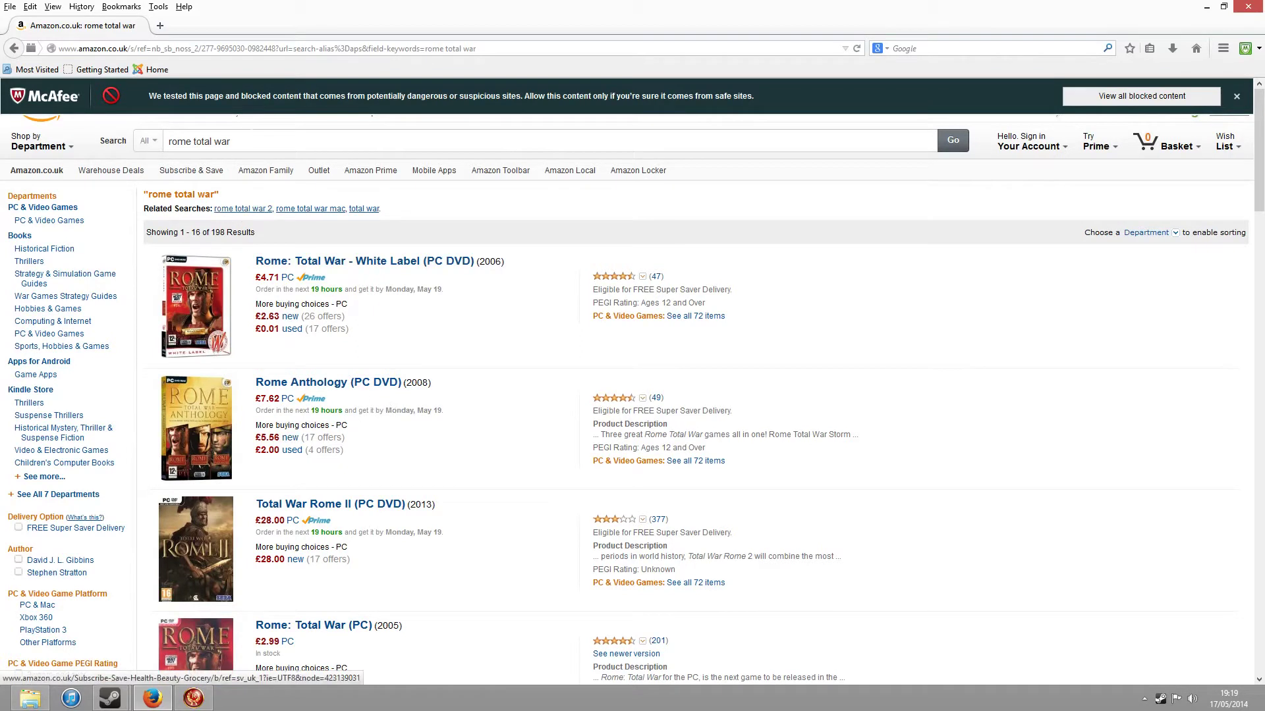
- Find the eBay UK site through a web search for "ebay" and search it for "rome total war"
{"action": "left_click_drag", "start_coordinate": [176, 141], "coordinate": [255, 138]}
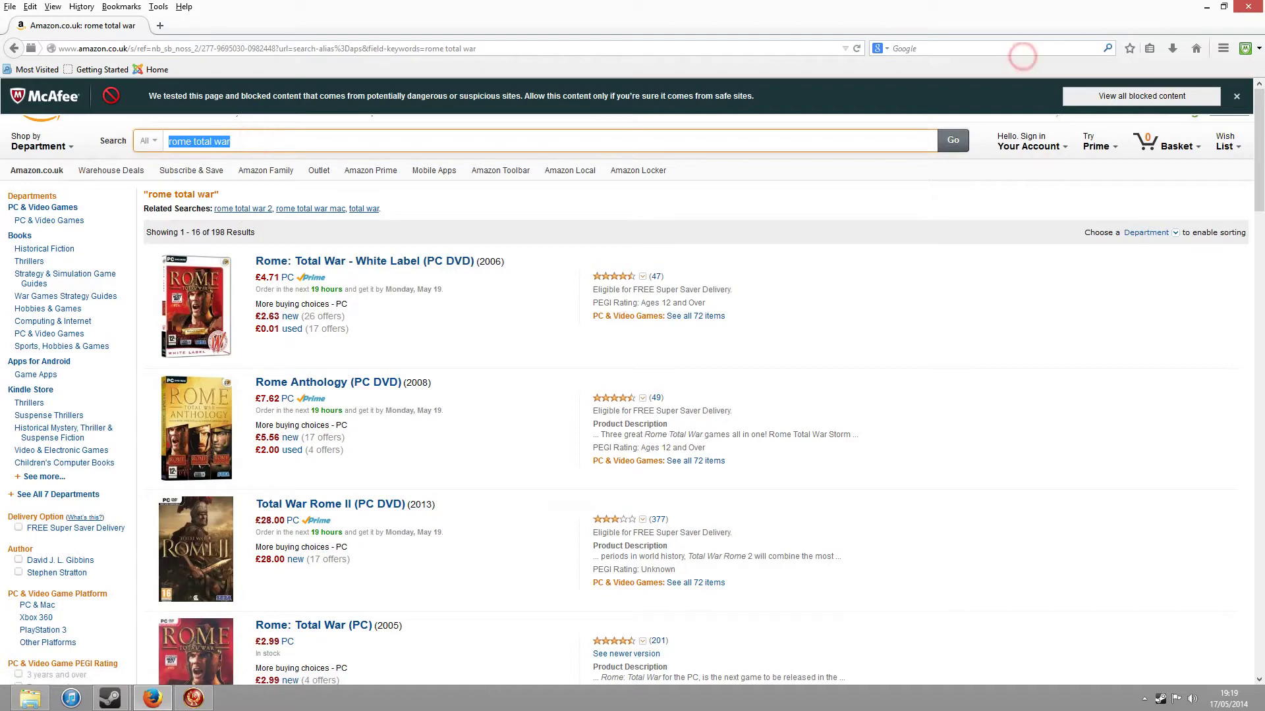
{"action": "left_click", "coordinate": [1014, 49]}
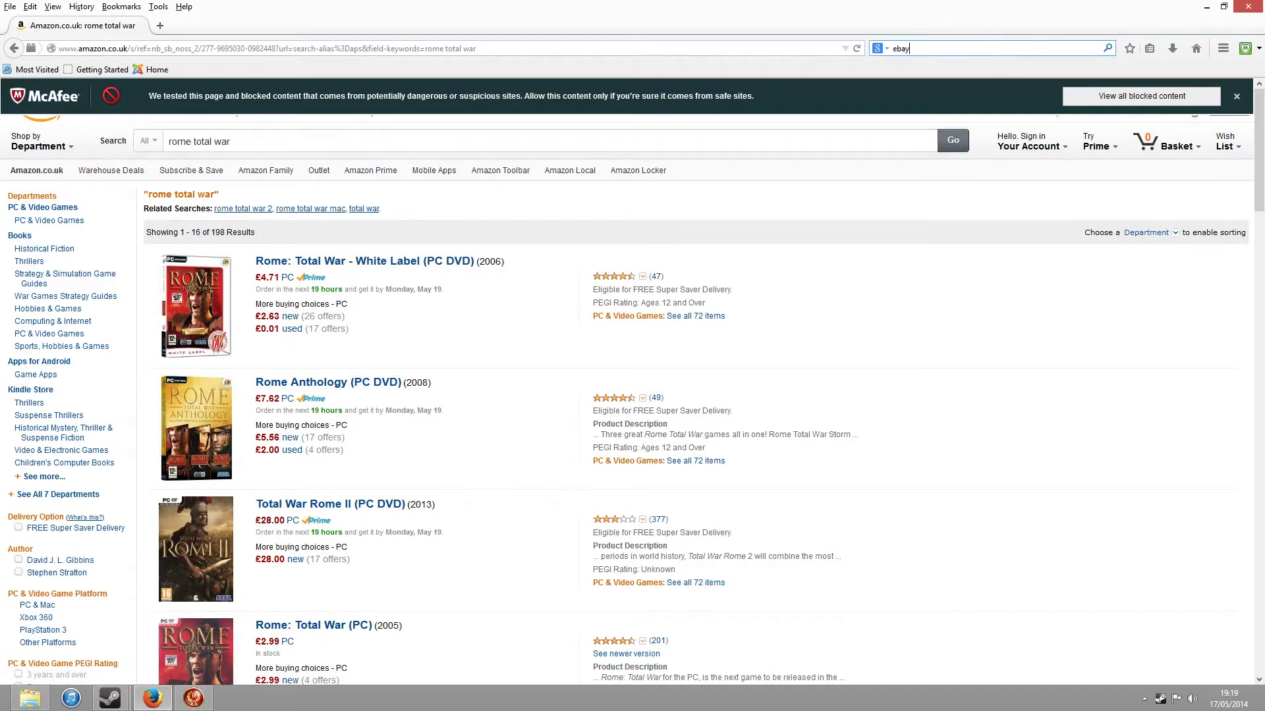
{"action": "key", "text": "Return"}
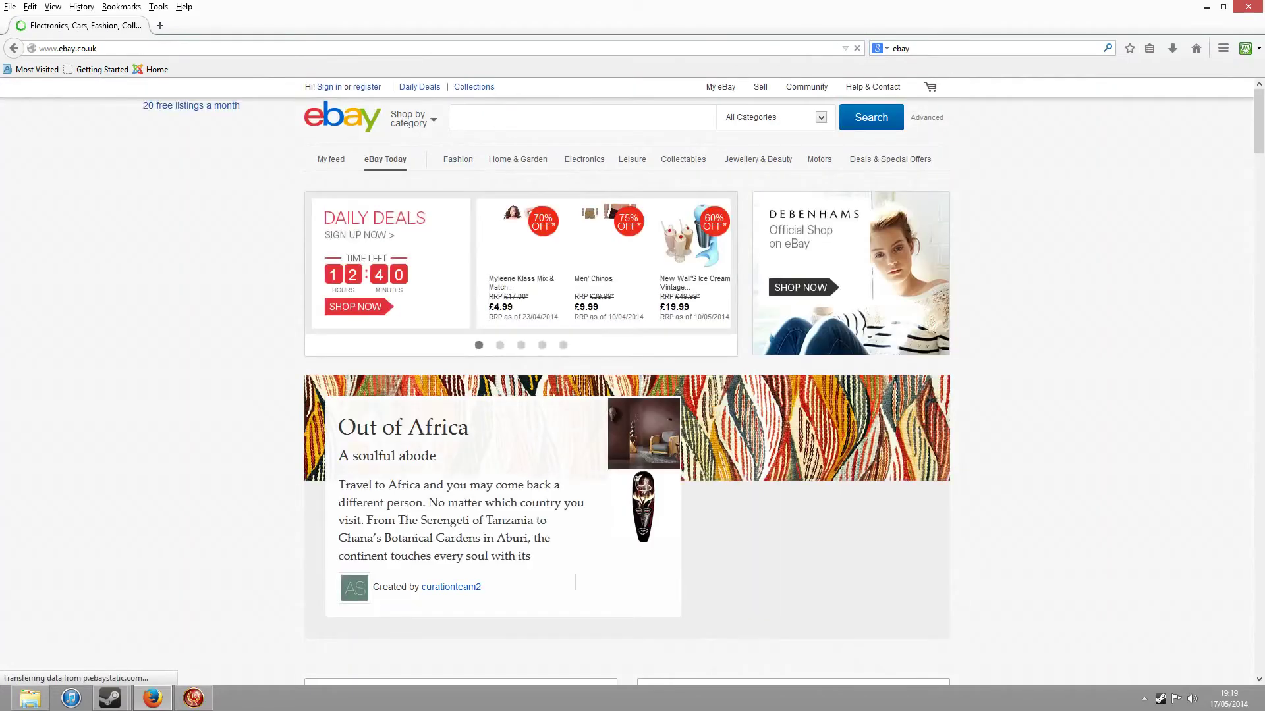
{"action": "type", "text": "rome toa"}
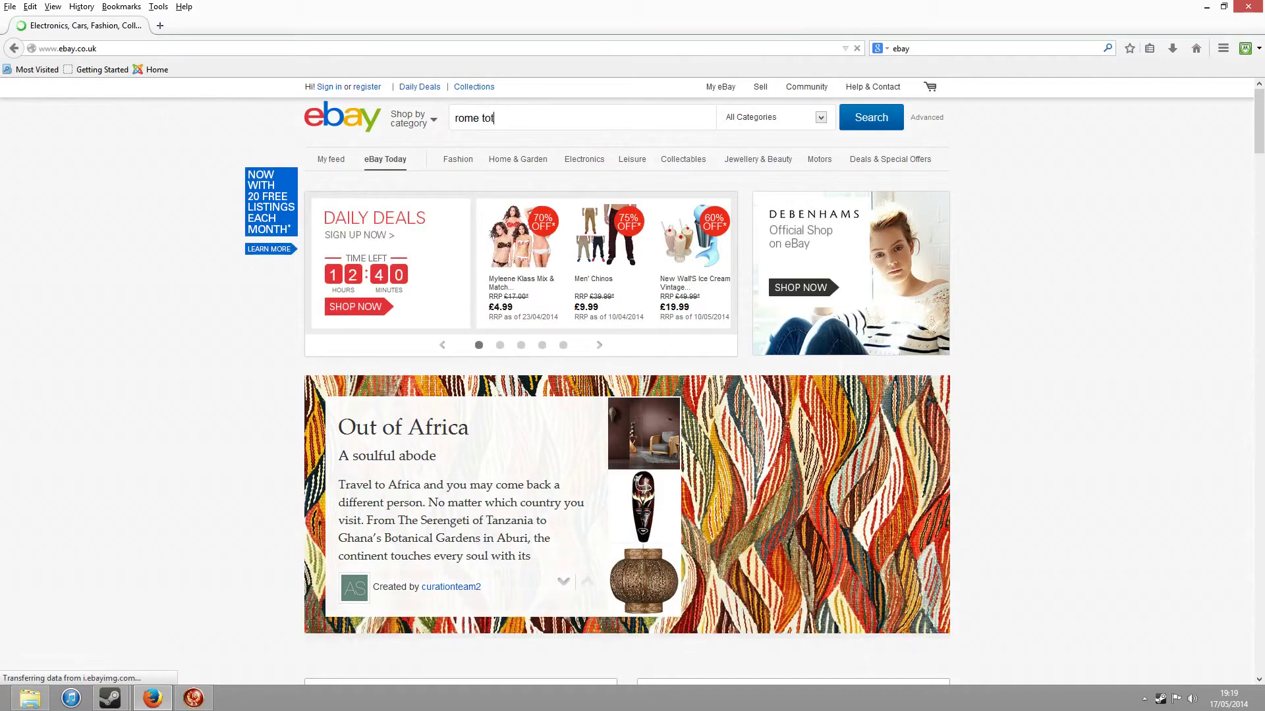
{"action": "key", "text": "BackSpace"}
{"action": "type", "text": "tal war"}
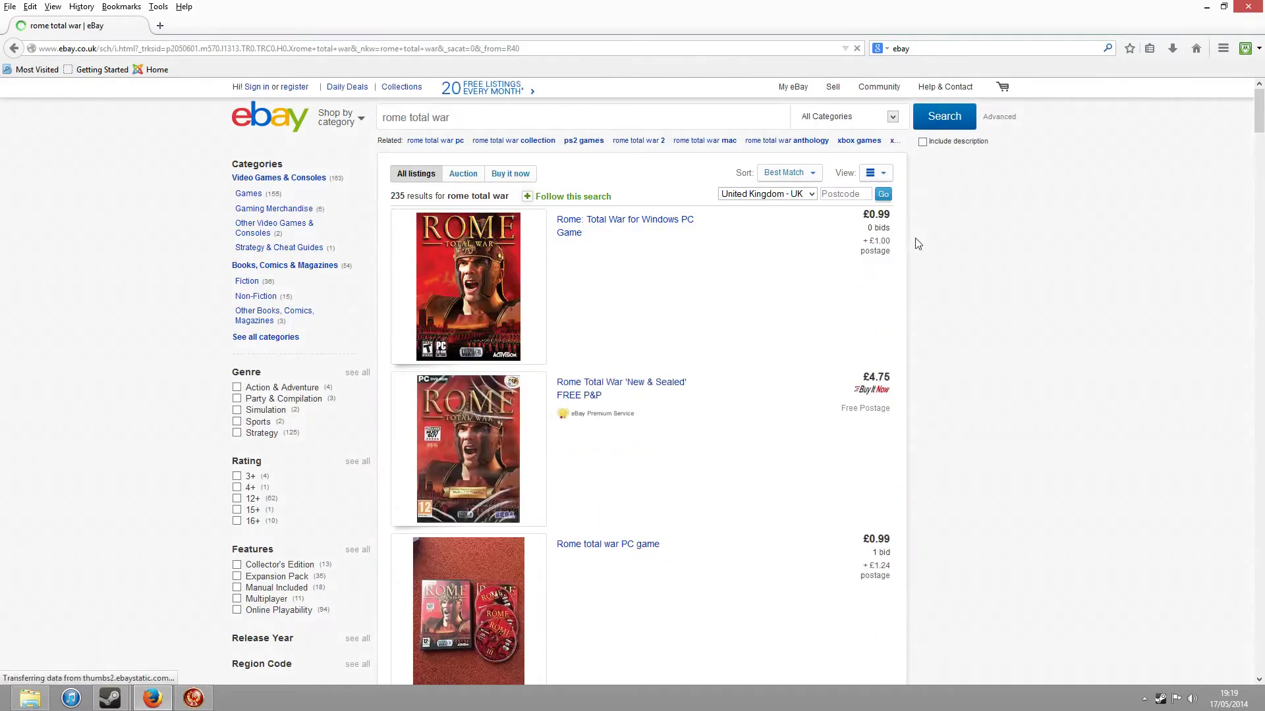
- Examine the eBay listings for Rome: Total War PC editions, comparing versions, prices and postage
{"action": "scroll", "coordinate": [856, 260], "scroll_direction": "down", "scroll_amount": 3}
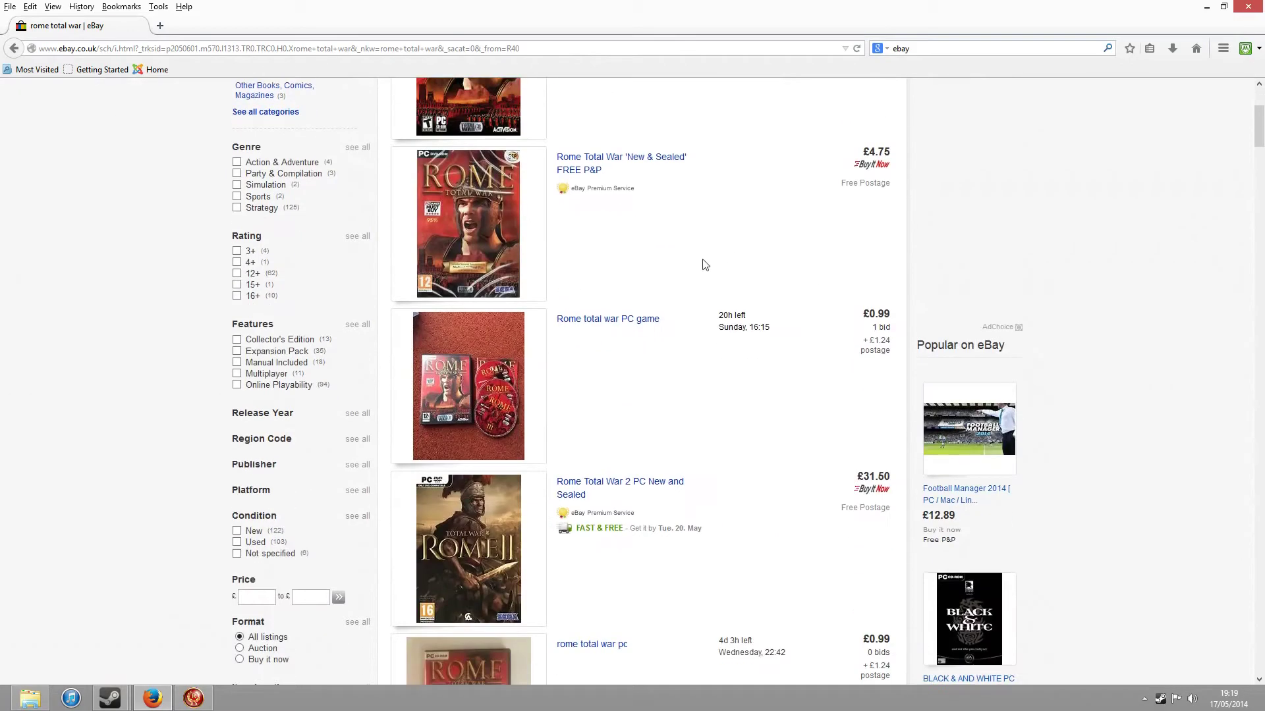
{"action": "scroll", "coordinate": [725, 260], "scroll_direction": "down", "scroll_amount": 4}
{"action": "scroll", "coordinate": [755, 255], "scroll_direction": "down", "scroll_amount": 9}
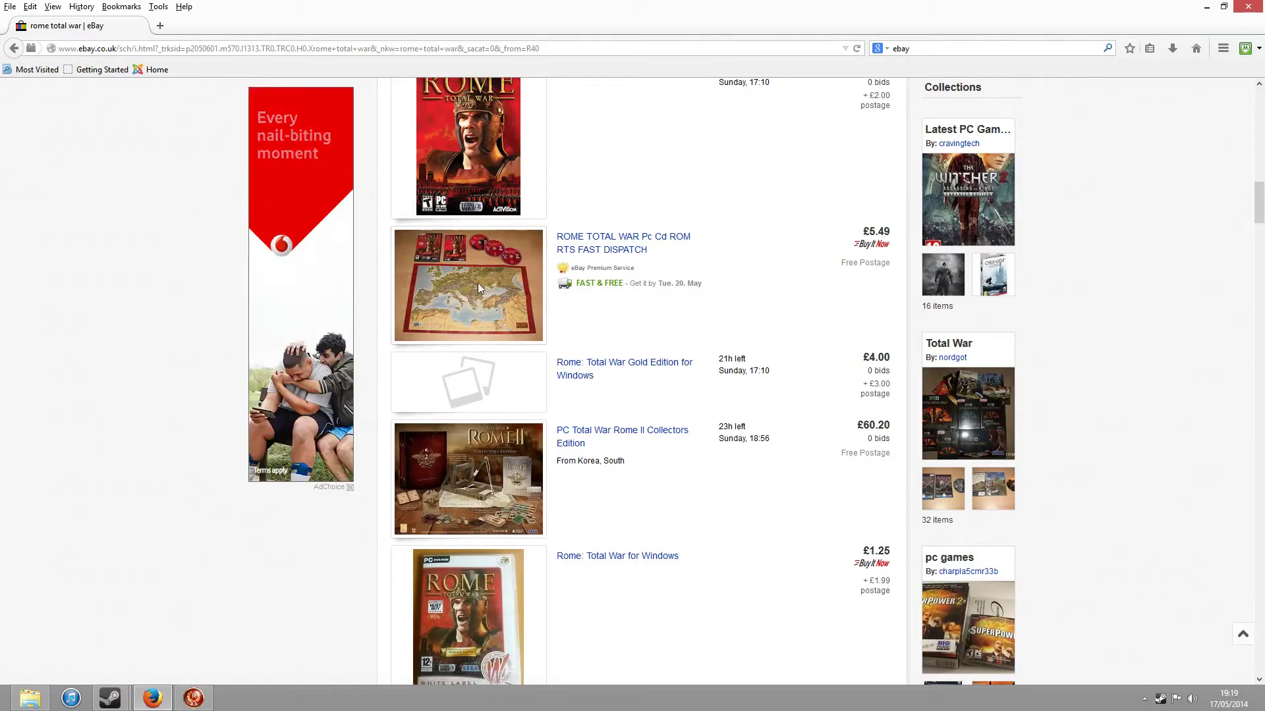
{"action": "scroll", "coordinate": [687, 337], "scroll_direction": "down", "scroll_amount": 4}
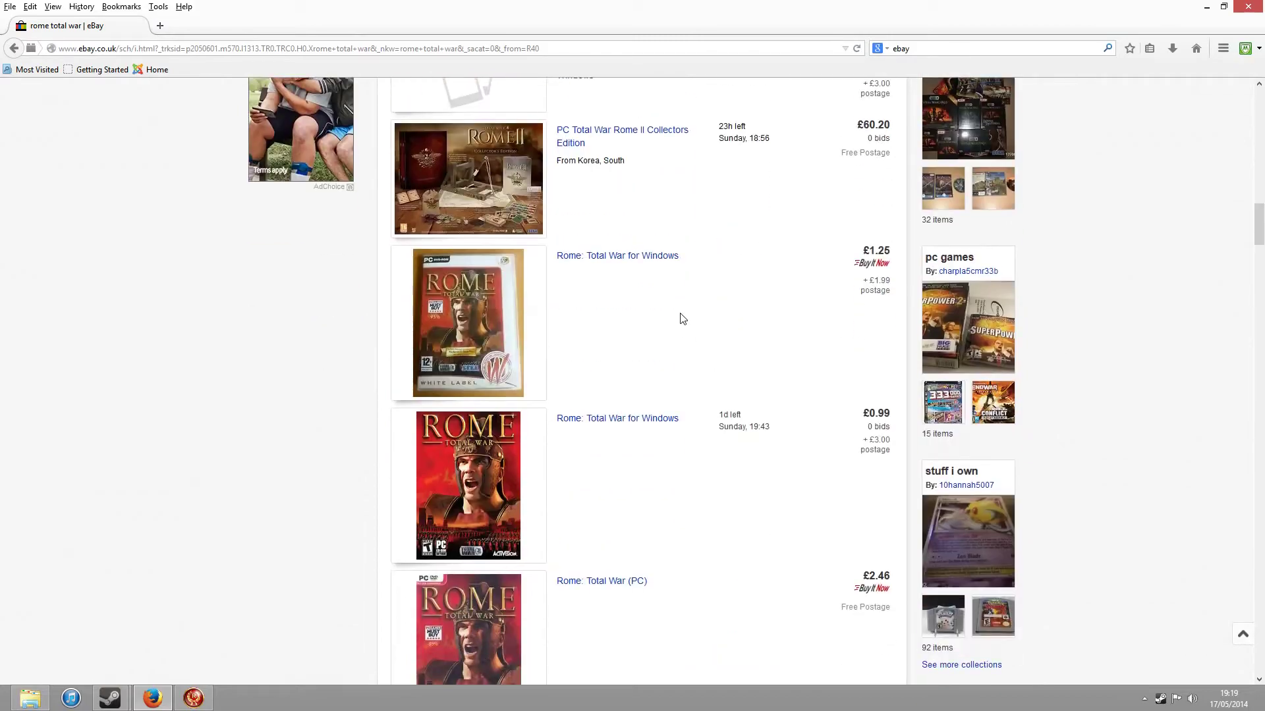
{"action": "scroll", "coordinate": [709, 311], "scroll_direction": "up", "scroll_amount": 4}
{"action": "scroll", "coordinate": [711, 309], "scroll_direction": "down", "scroll_amount": 6}
{"action": "scroll", "coordinate": [711, 309], "scroll_direction": "down", "scroll_amount": 6}
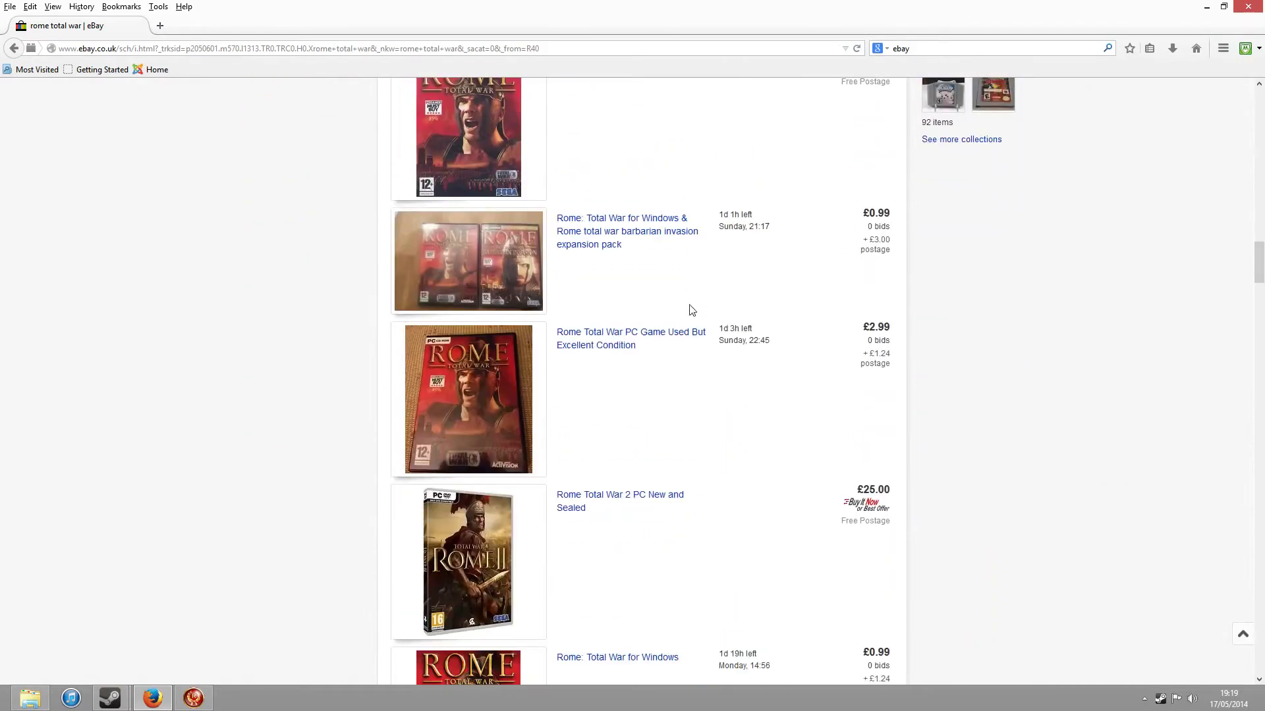
{"action": "scroll", "coordinate": [555, 299], "scroll_direction": "up", "scroll_amount": 7}
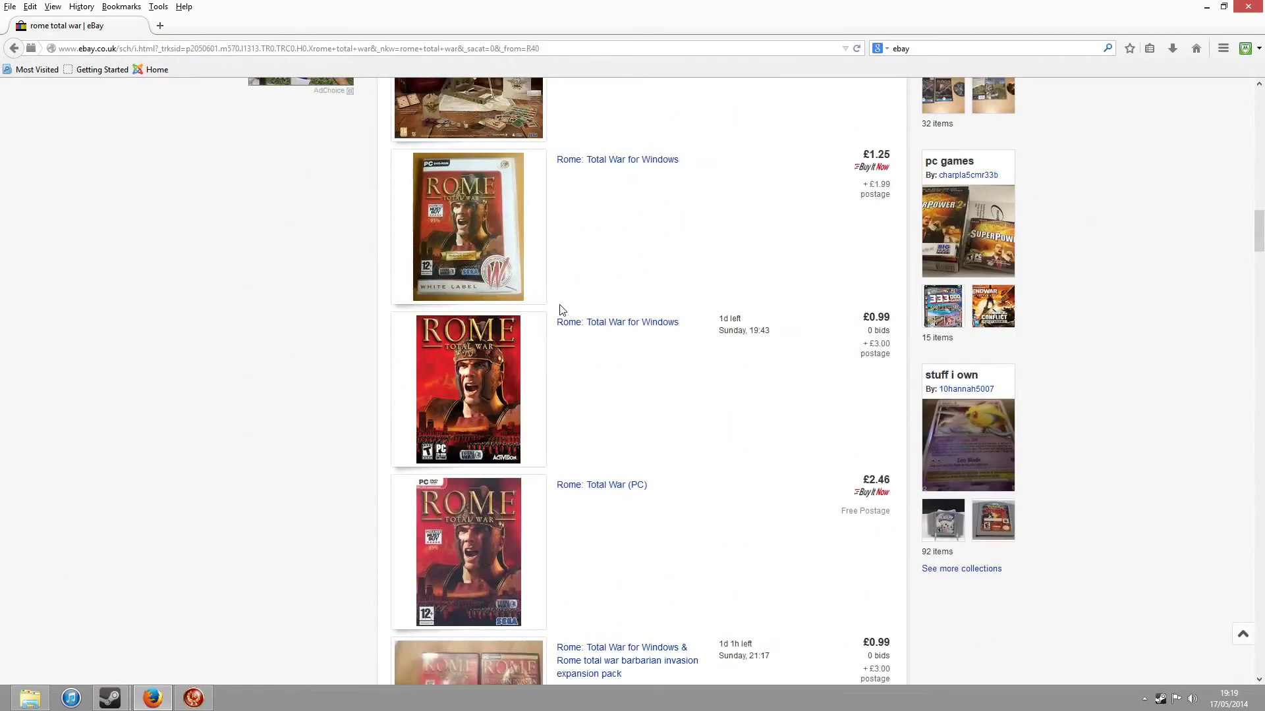
{"action": "scroll", "coordinate": [550, 309], "scroll_direction": "up", "scroll_amount": 3}
{"action": "scroll", "coordinate": [547, 314], "scroll_direction": "up", "scroll_amount": 5}
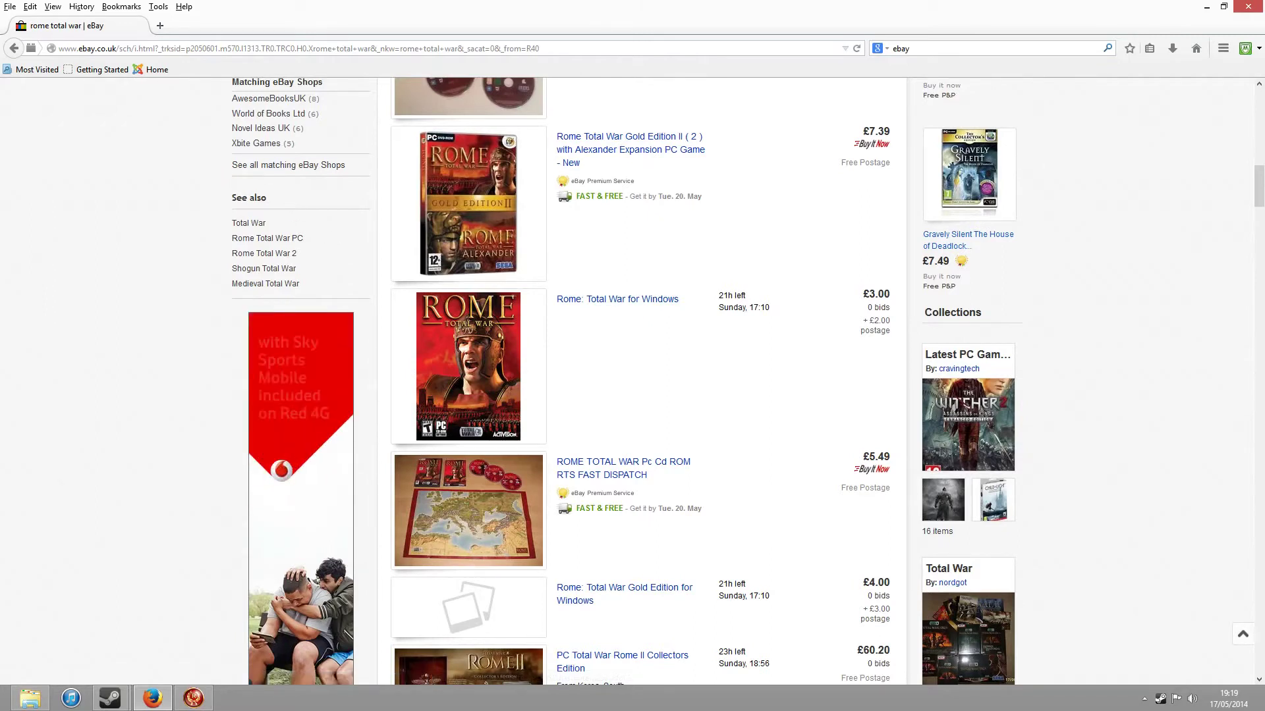
- Close the Firefox window and quit Rome: Total War to the desktop
{"action": "left_click", "coordinate": [1259, 7]}
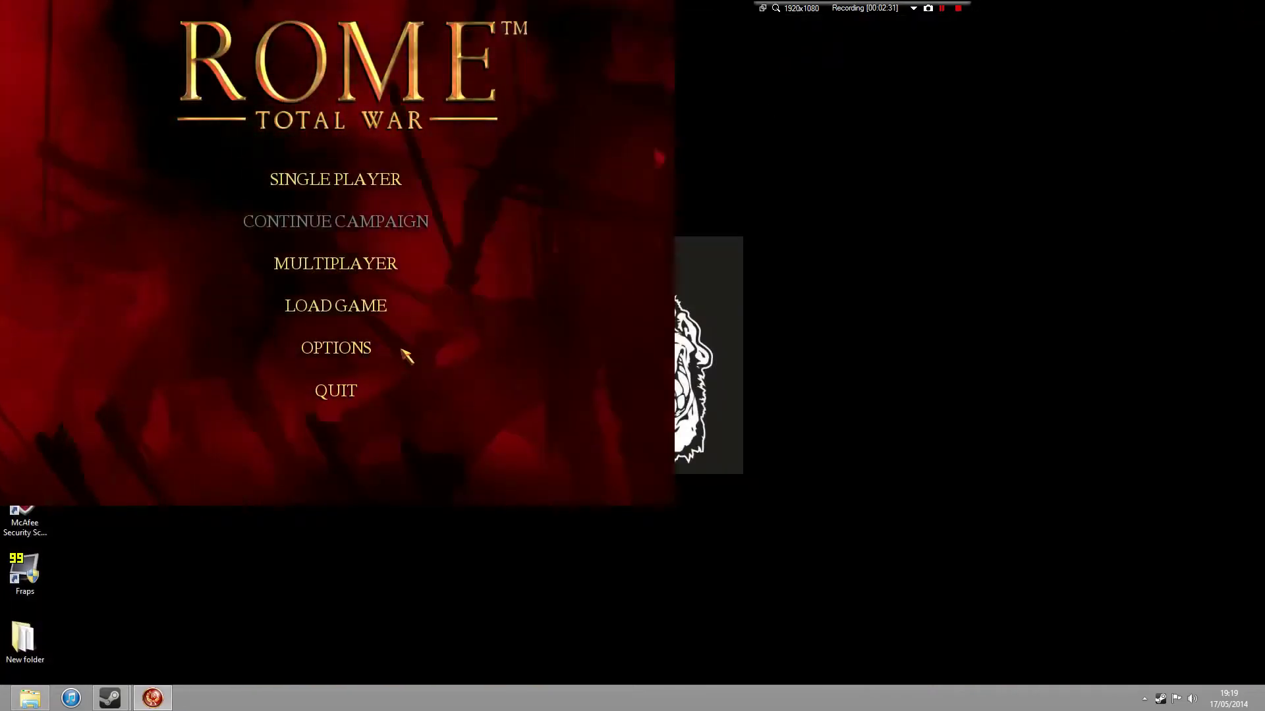
{"action": "left_click", "coordinate": [333, 394]}
{"action": "left_click", "coordinate": [314, 288]}
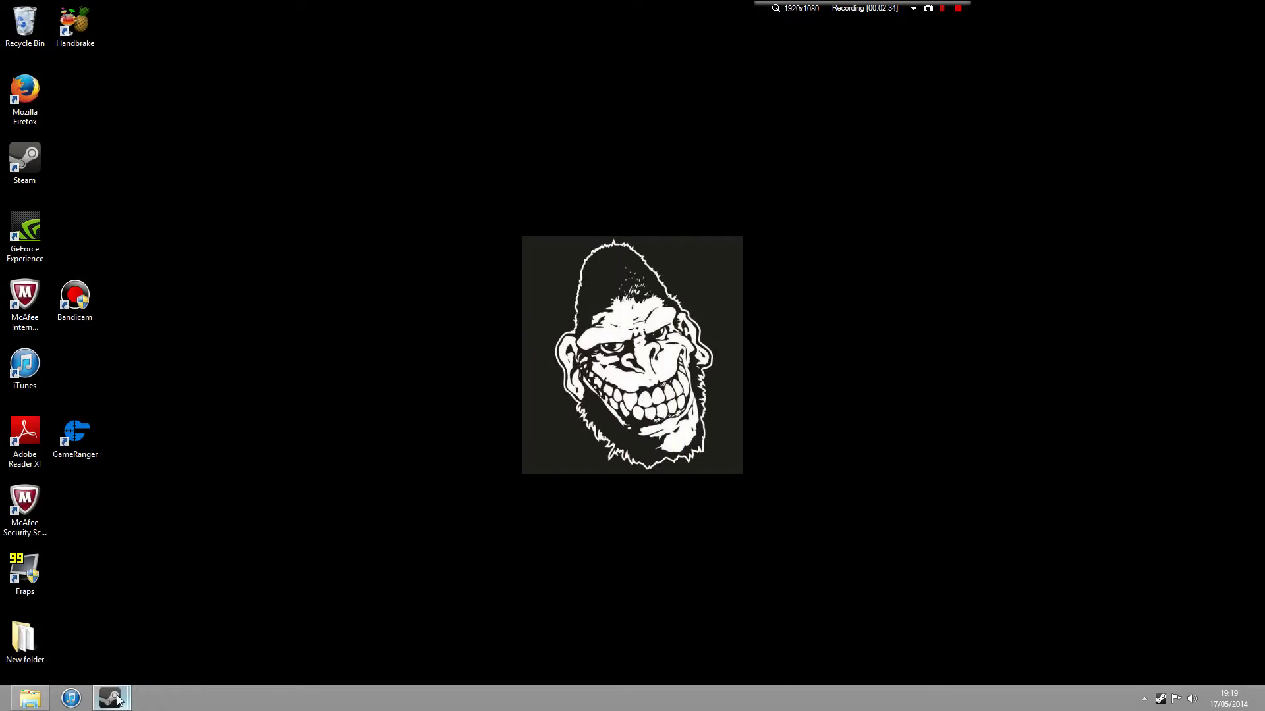
- Switch to the Steam library and open the local files properties of Rome: Total War - Alexander
{"action": "mouse_move", "coordinate": [116, 700]}
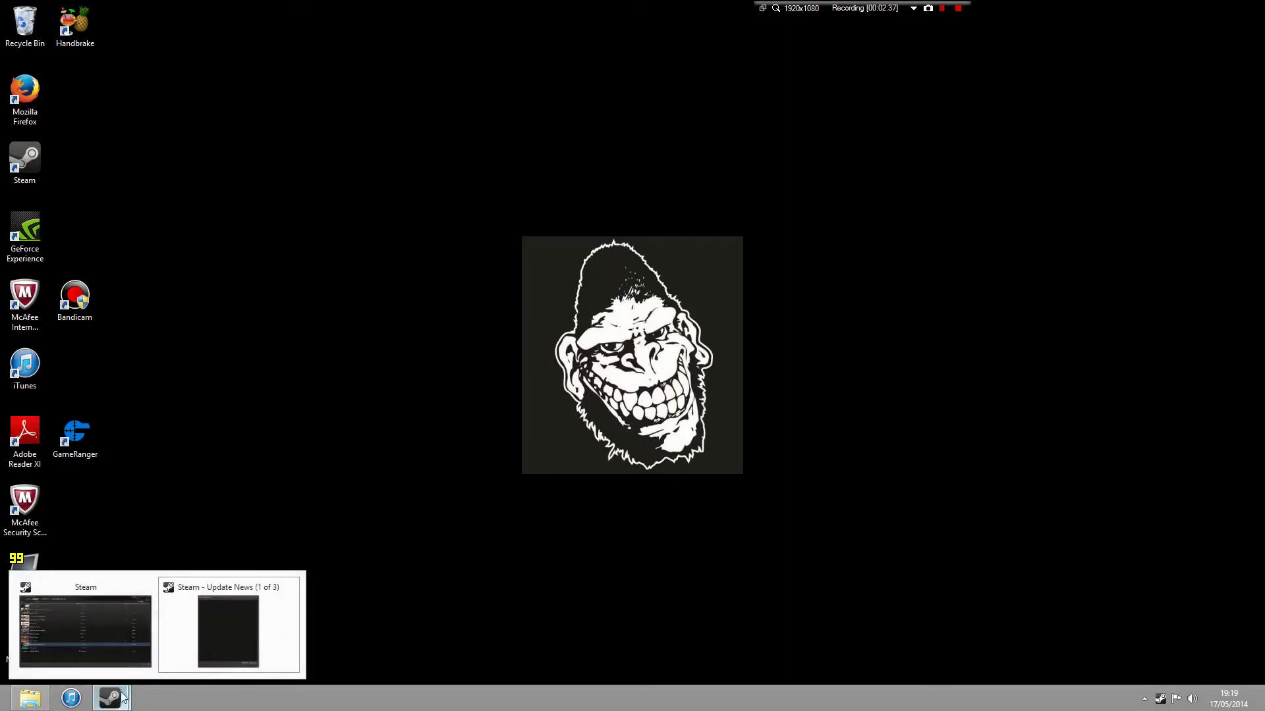
{"action": "left_click", "coordinate": [122, 583]}
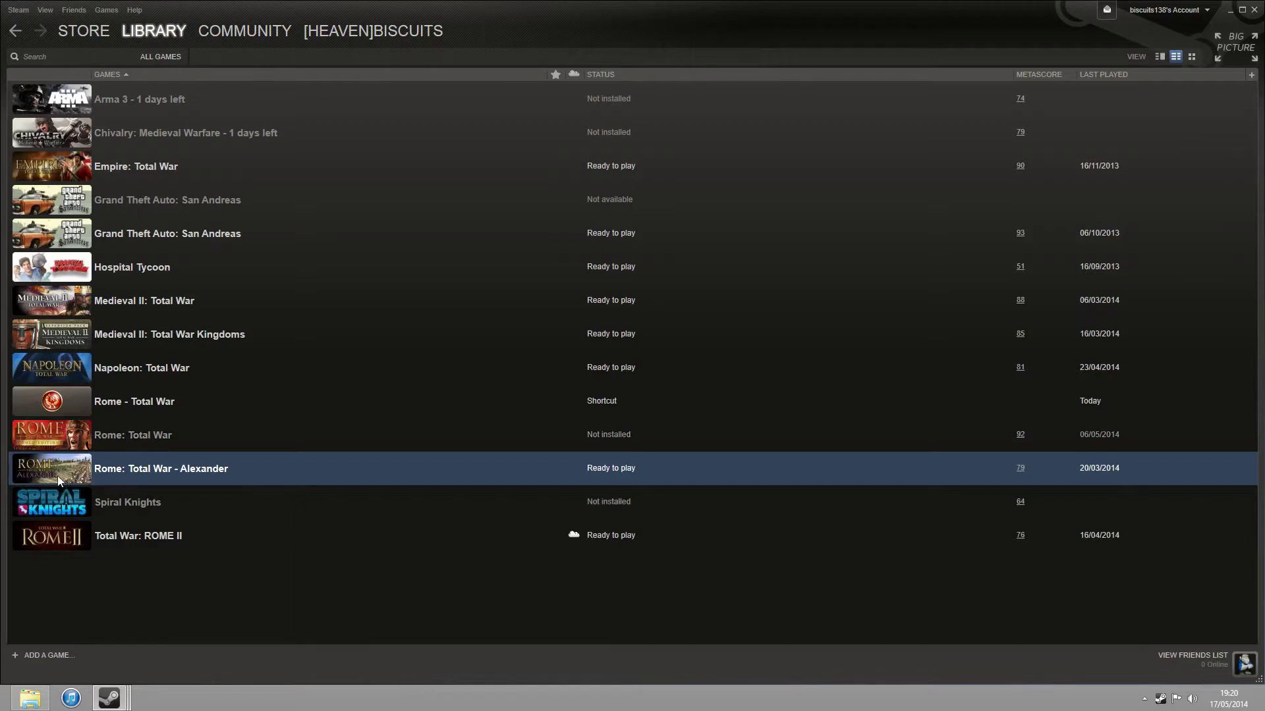
{"action": "right_click", "coordinate": [56, 476]}
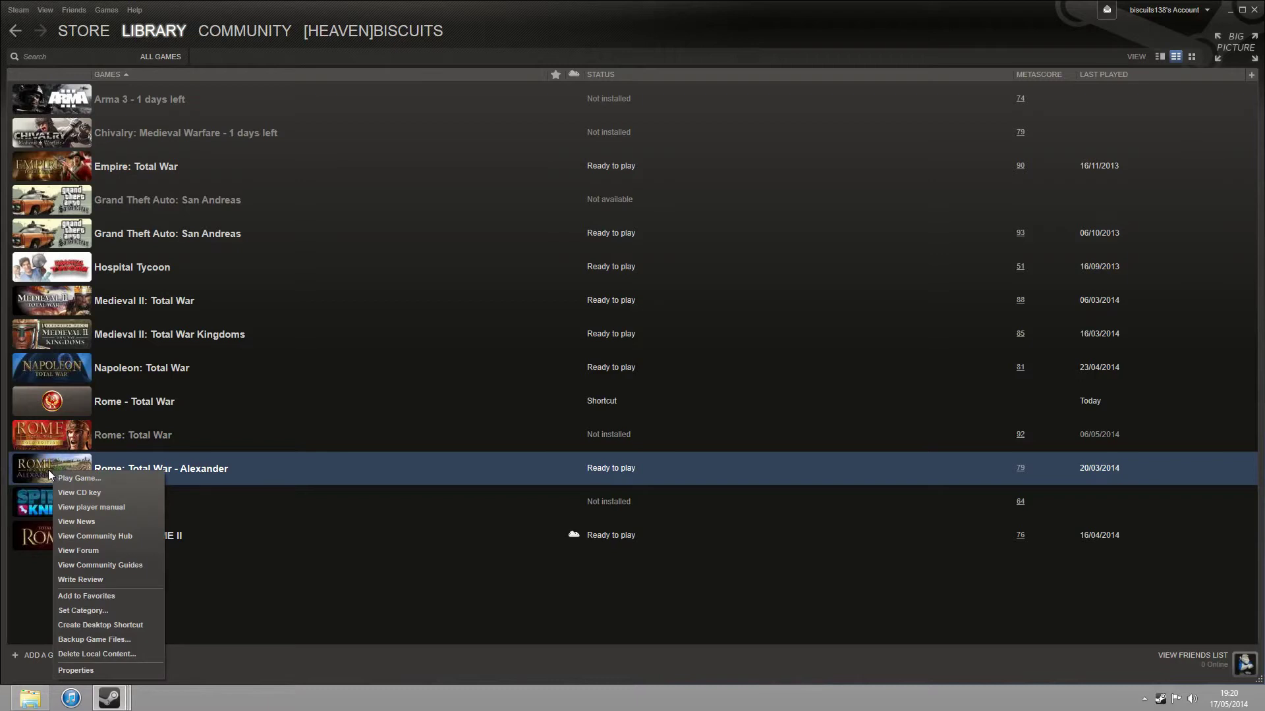
{"action": "left_click", "coordinate": [76, 670]}
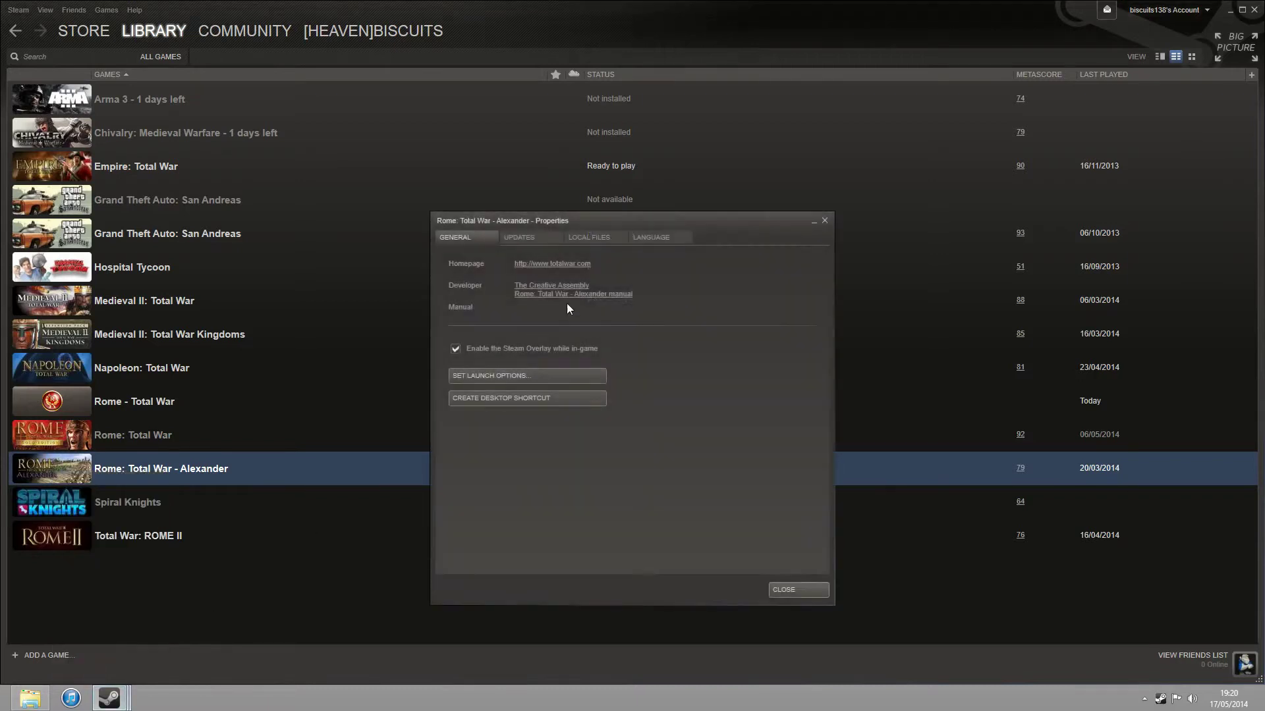
{"action": "left_click", "coordinate": [607, 237]}
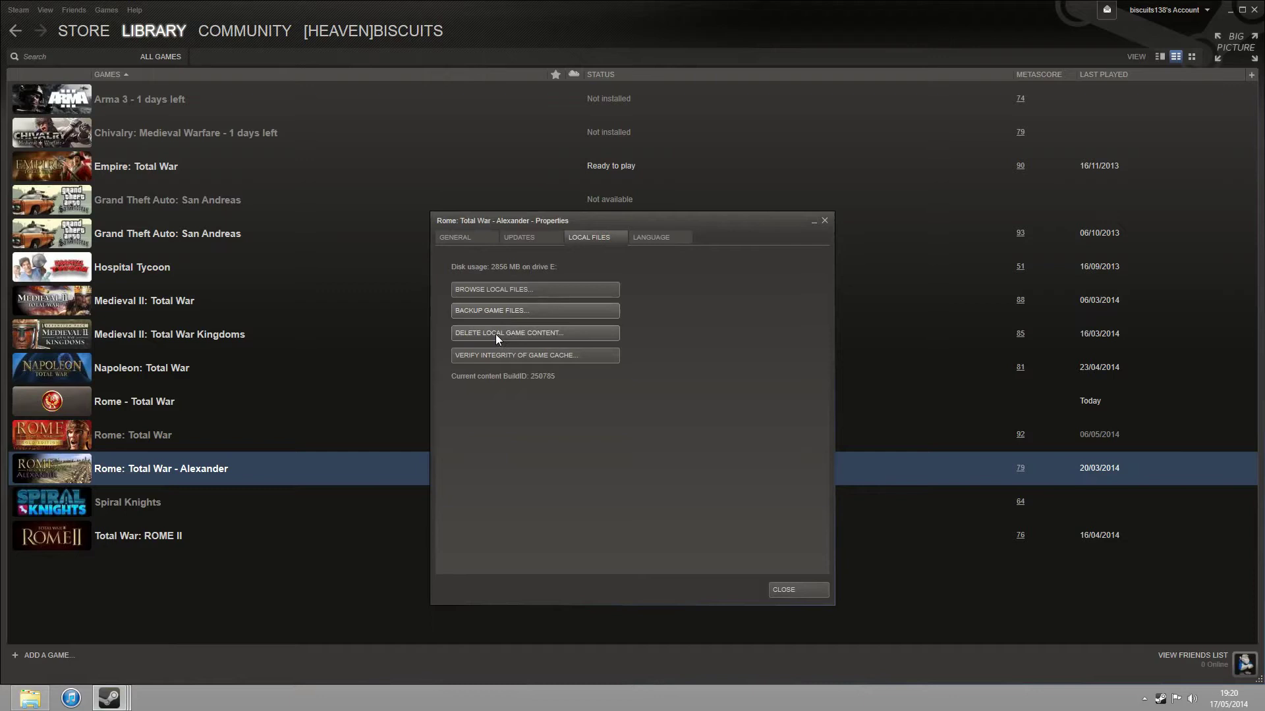
- Delete the local game content of Rome: Total War - Alexander and close its properties
{"action": "left_click", "coordinate": [512, 333]}
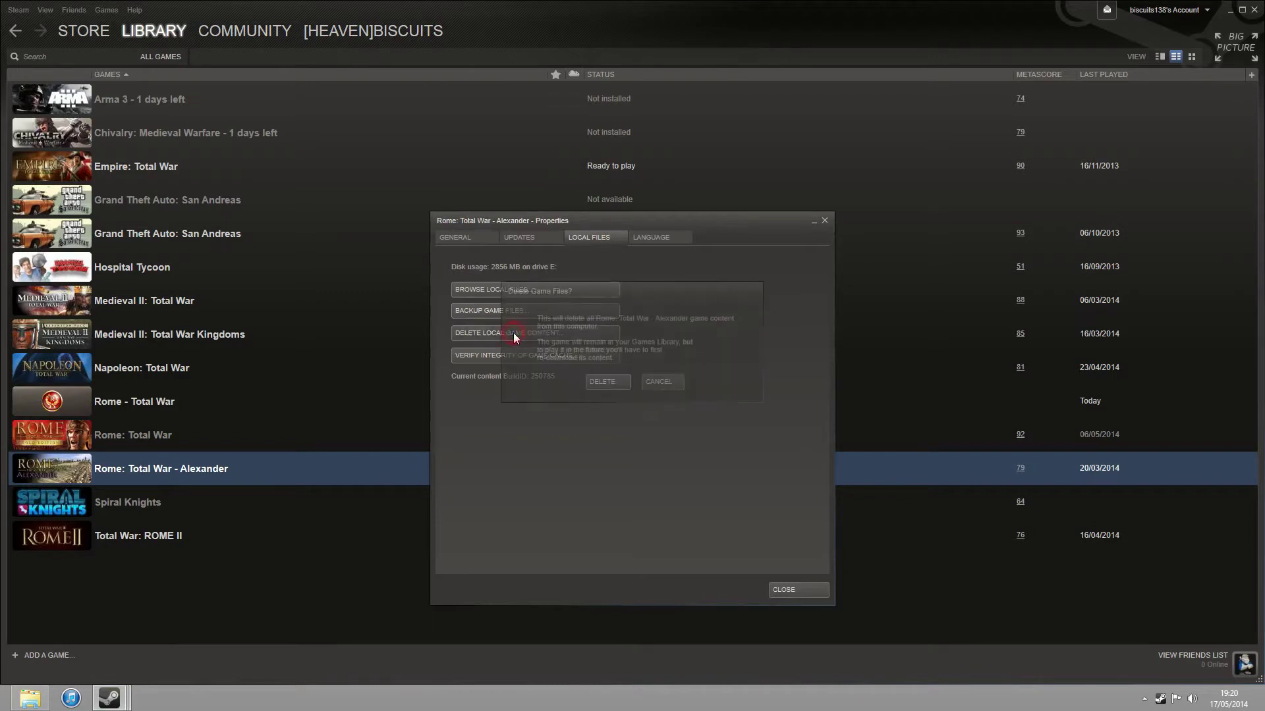
{"action": "left_click", "coordinate": [611, 385]}
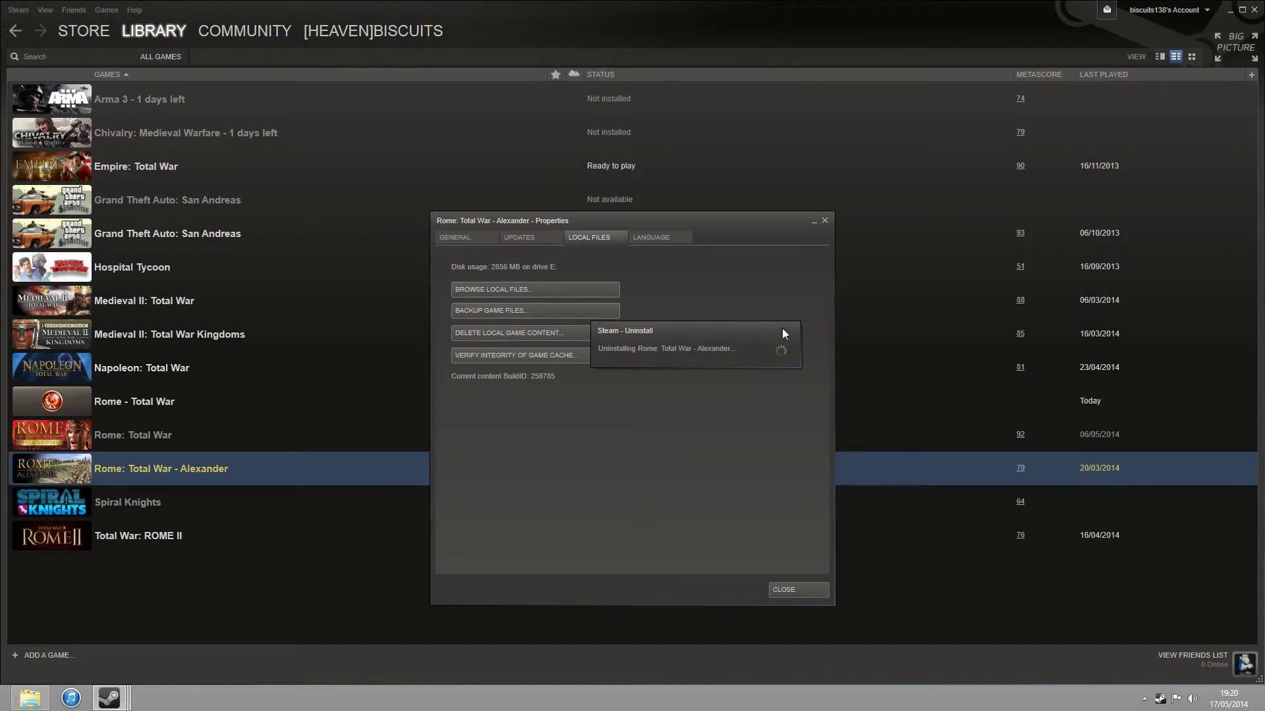
{"action": "left_click", "coordinate": [798, 588]}
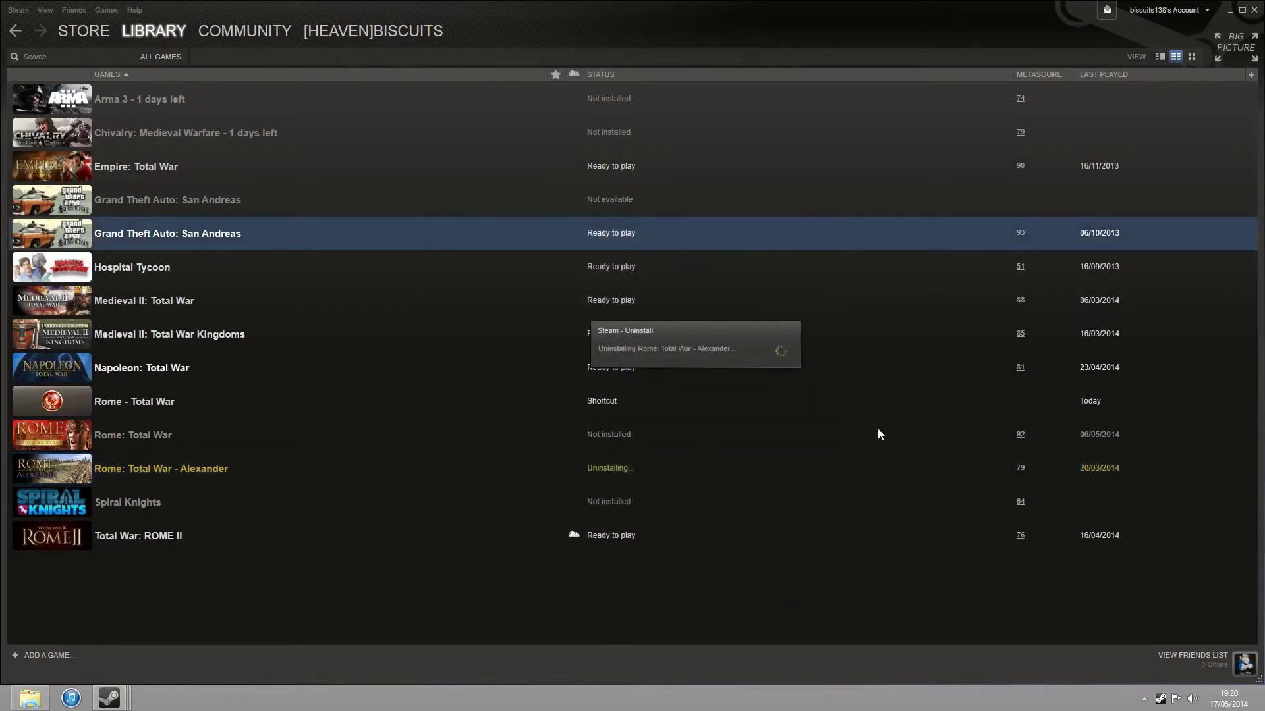
- Close the Steam library window and launch Firefox from the desktop
{"action": "left_click", "coordinate": [1254, 10]}
{"action": "left_click", "coordinate": [856, 220]}
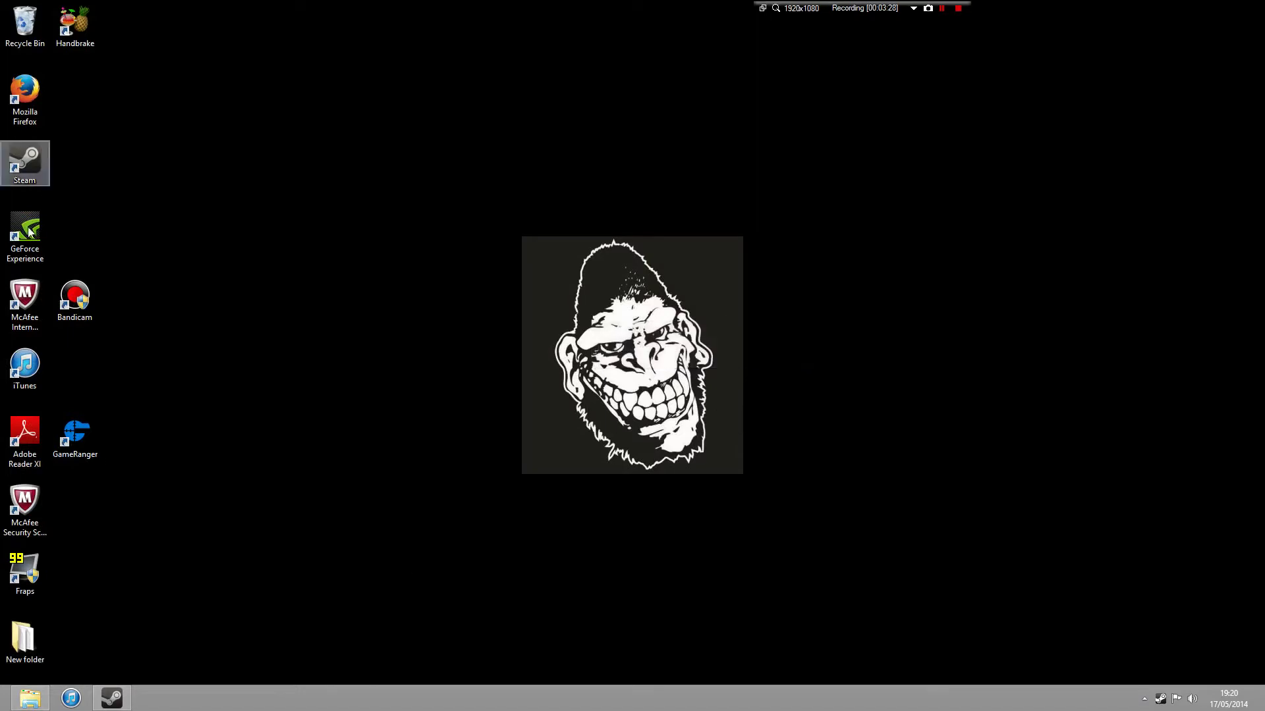
{"action": "double_click", "coordinate": [25, 92]}
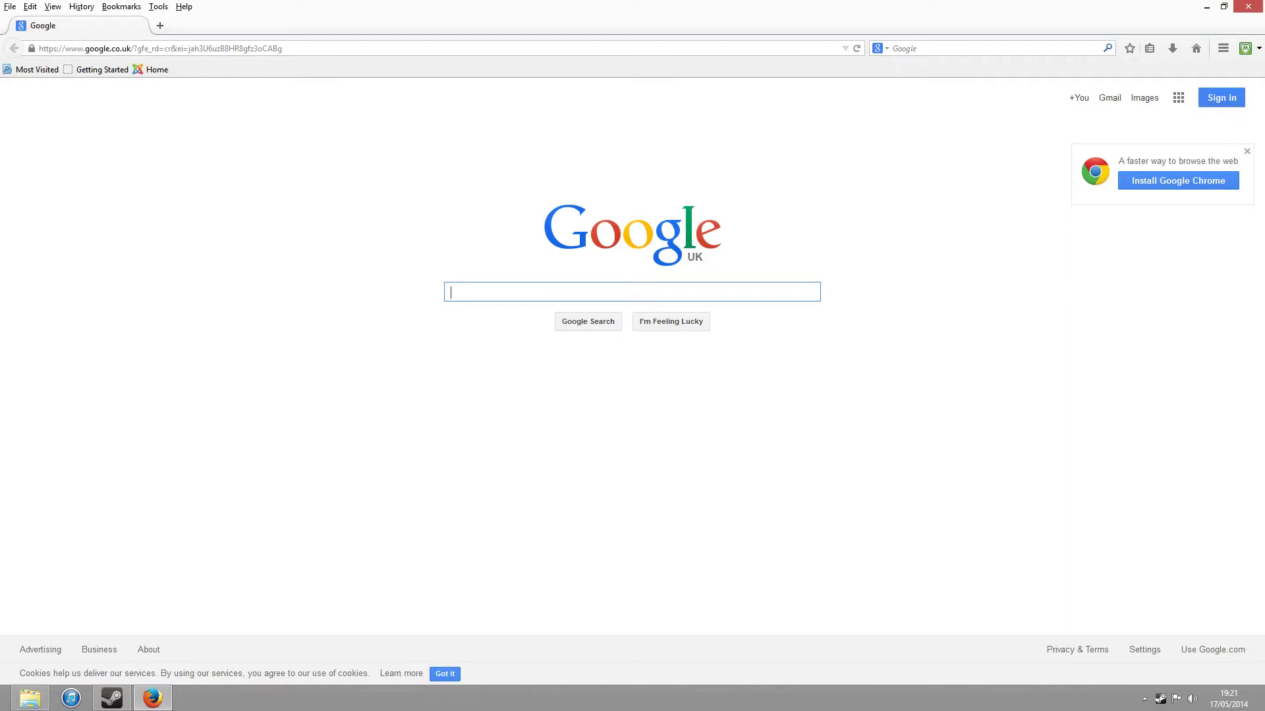
- Search Google for "game ranger", view the GameRanger website and close the browser
{"action": "type", "text": "game ranger"}
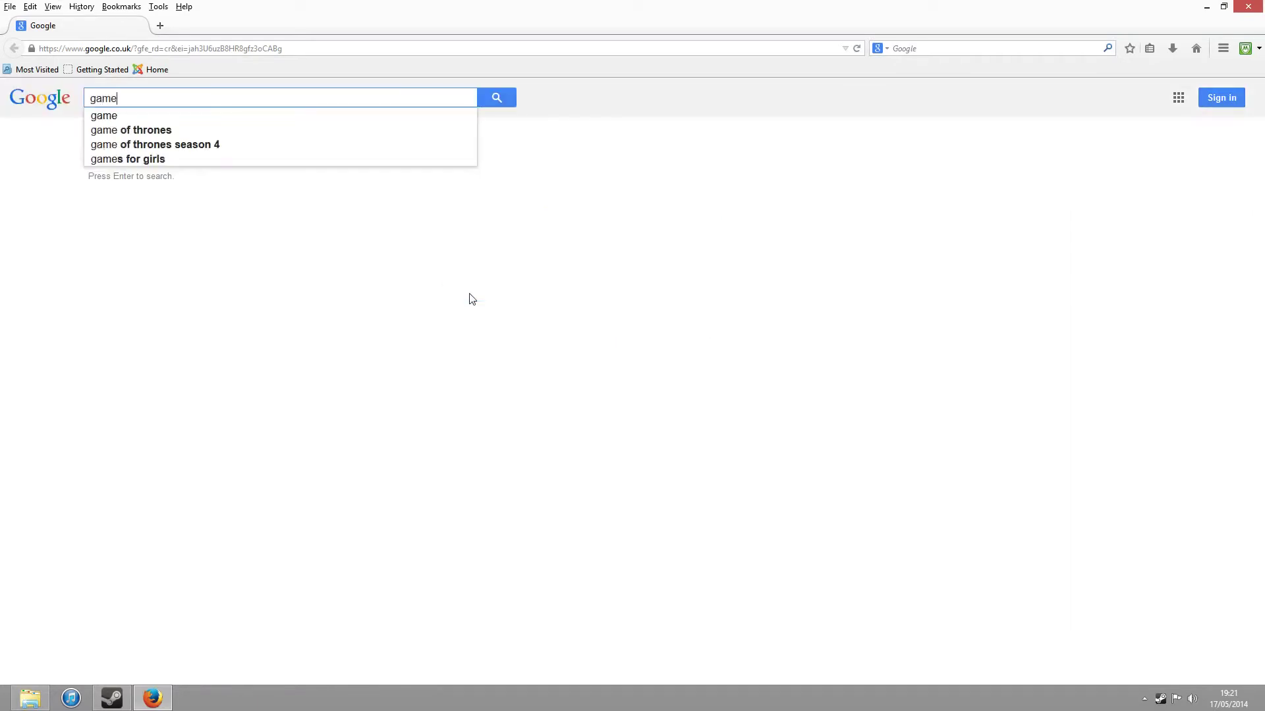
{"action": "key", "text": "Return"}
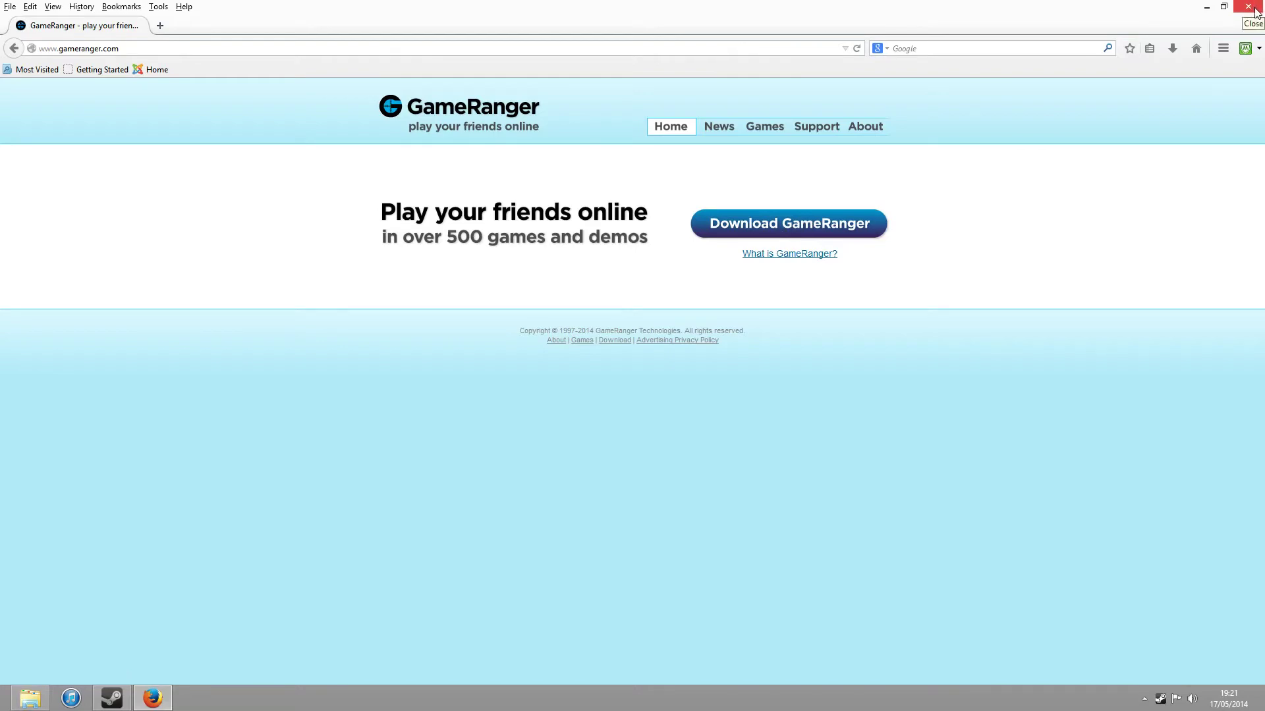
{"action": "left_click", "coordinate": [1254, 10]}
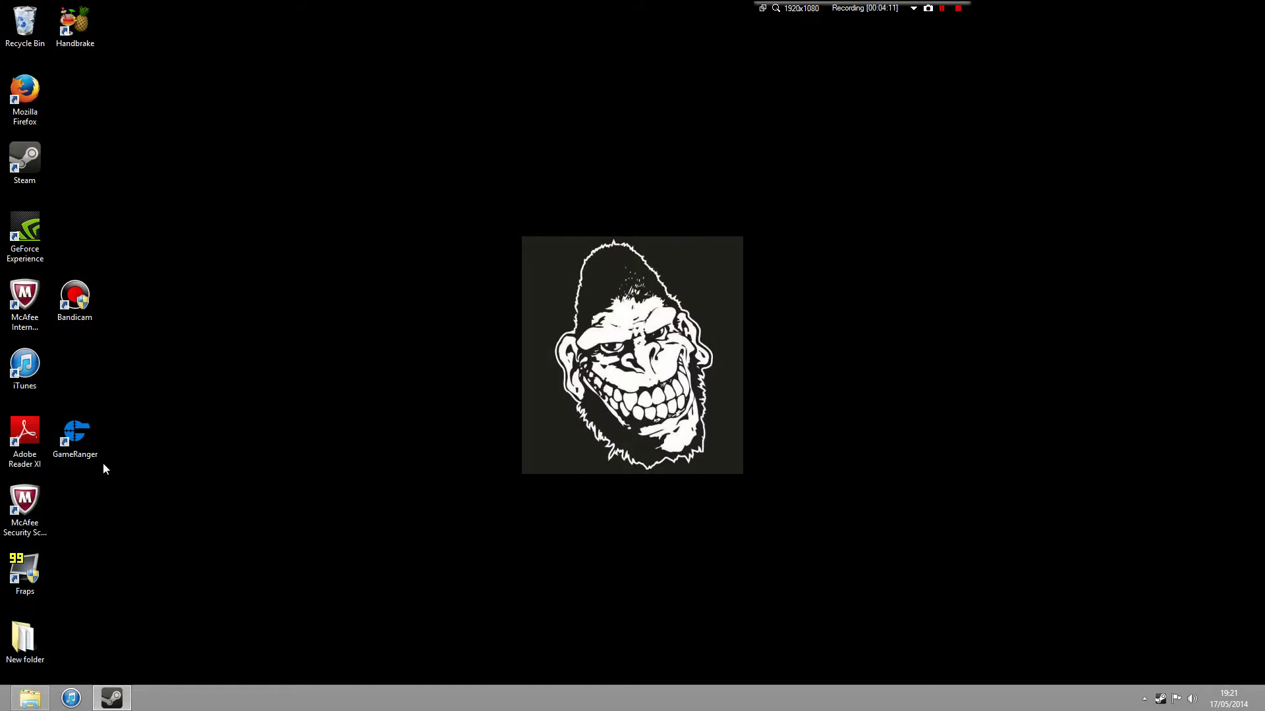
- Launch GameRanger from the desktop and dismiss its Friends window, leaving the main games window open
{"action": "double_click", "coordinate": [75, 446]}
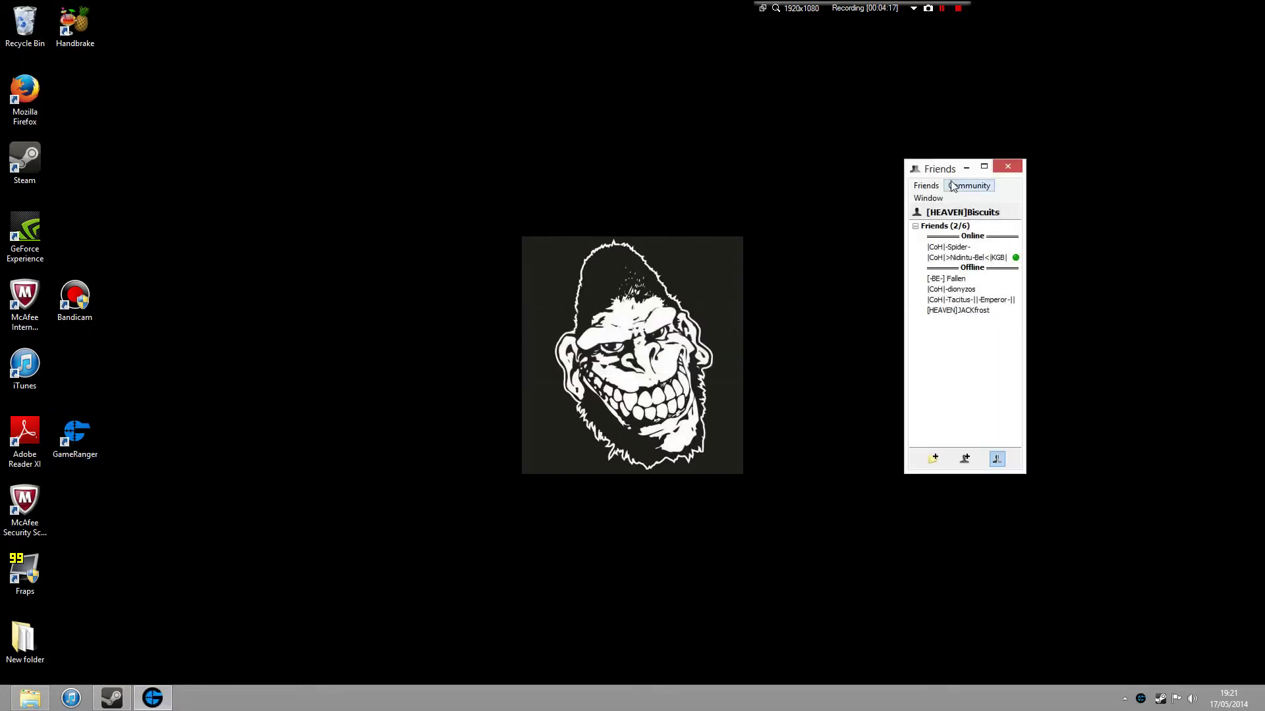
{"action": "left_click", "coordinate": [925, 185]}
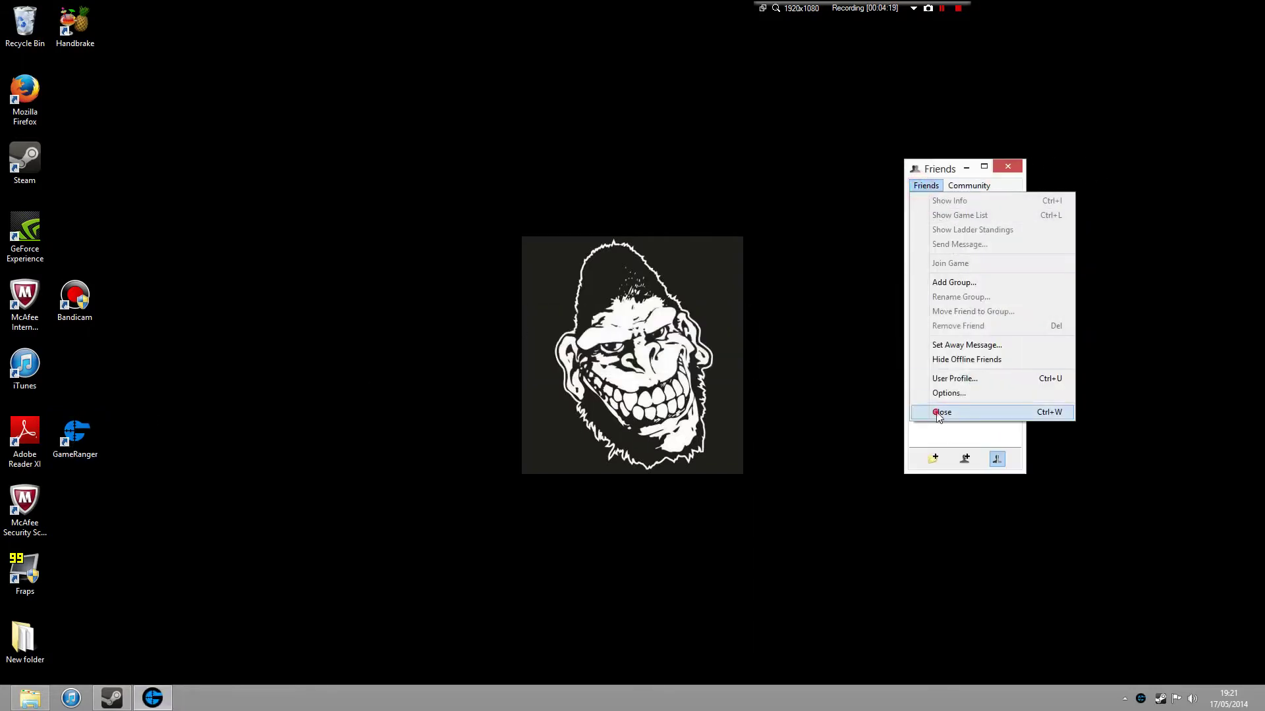
{"action": "left_click", "coordinate": [955, 411]}
{"action": "right_click", "coordinate": [90, 463]}
{"action": "left_click", "coordinate": [105, 127]}
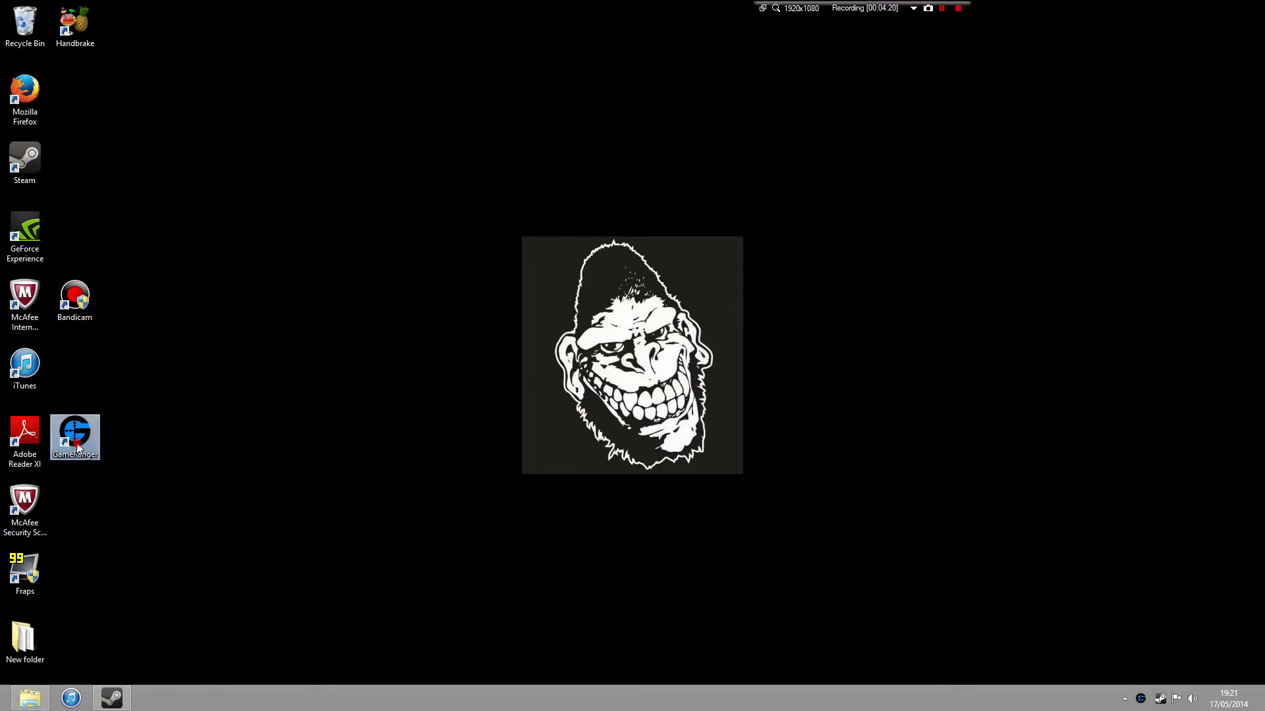
{"action": "left_click", "coordinate": [966, 170]}
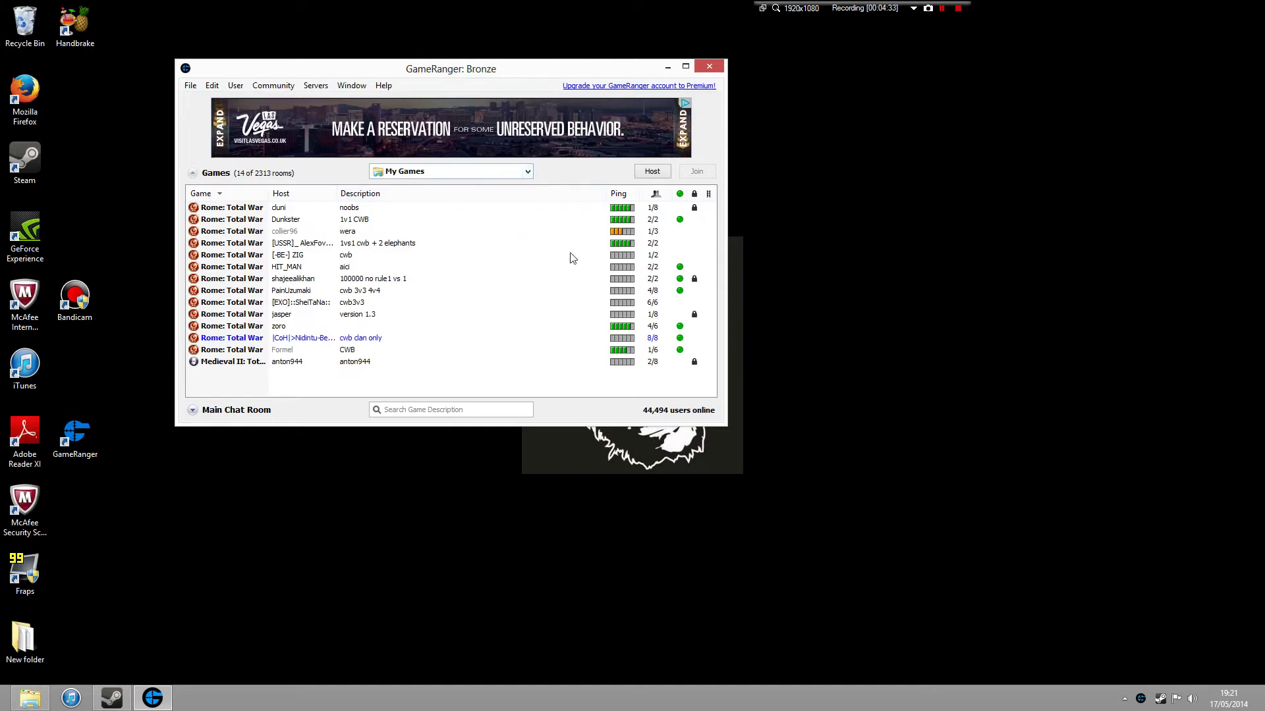
- Browse the rooms listed under All Games and return the room list to My Games
{"action": "left_click", "coordinate": [486, 176]}
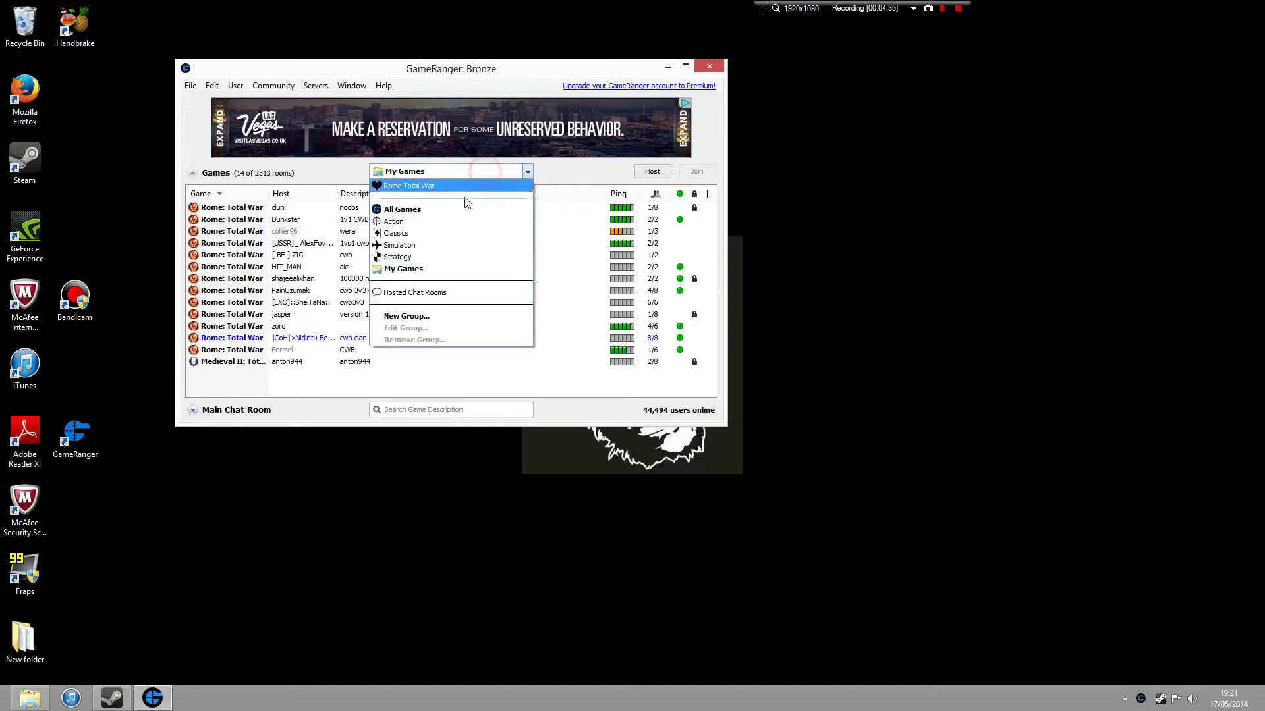
{"action": "left_click", "coordinate": [413, 271]}
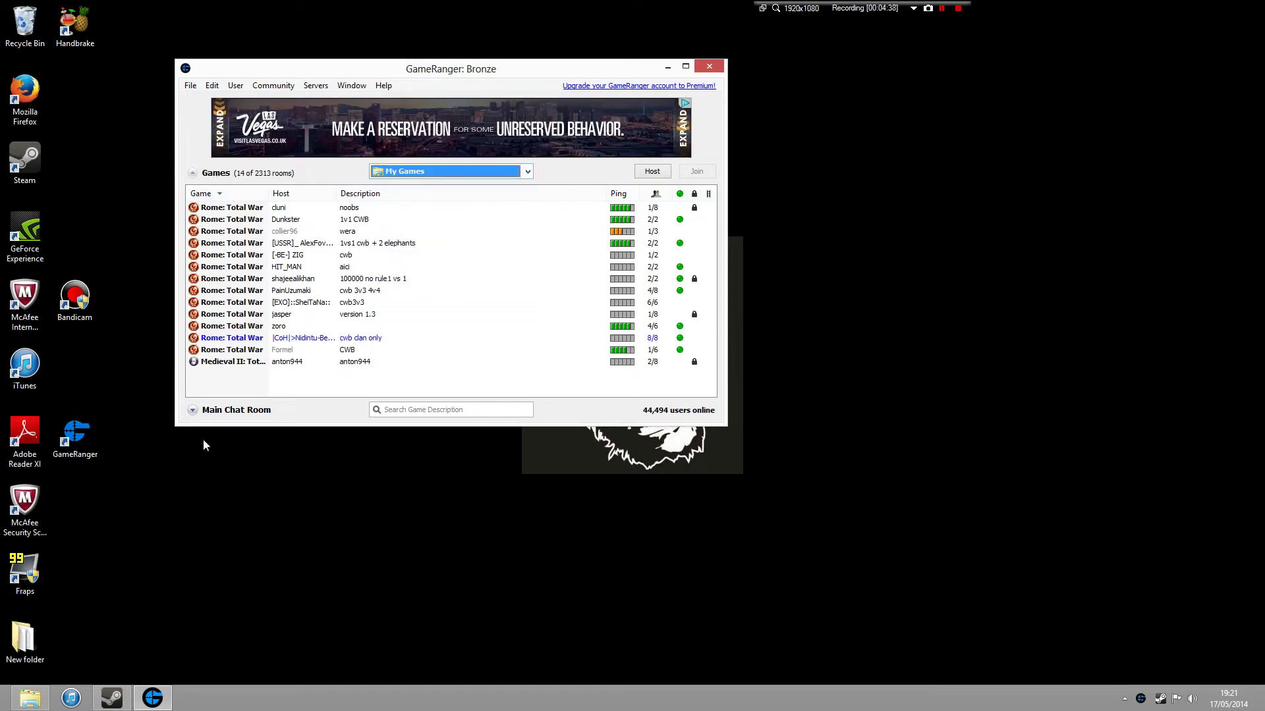
{"action": "left_click", "coordinate": [425, 172]}
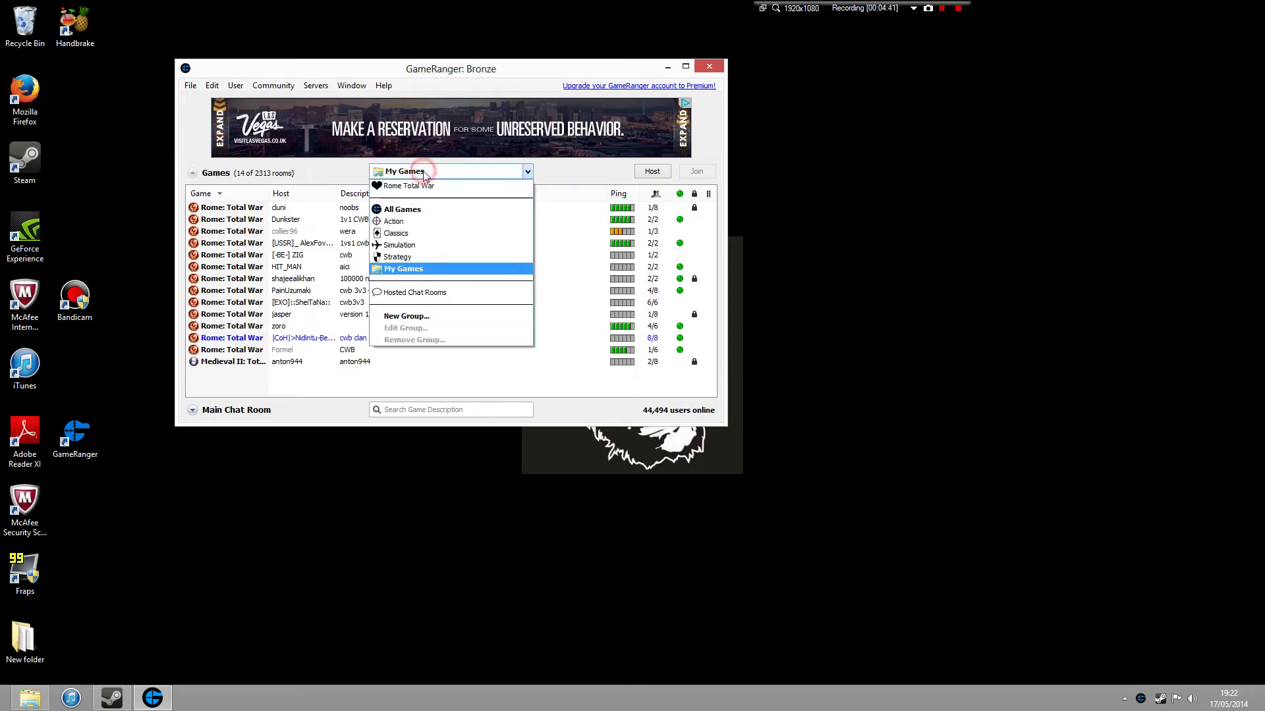
{"action": "left_click", "coordinate": [409, 208]}
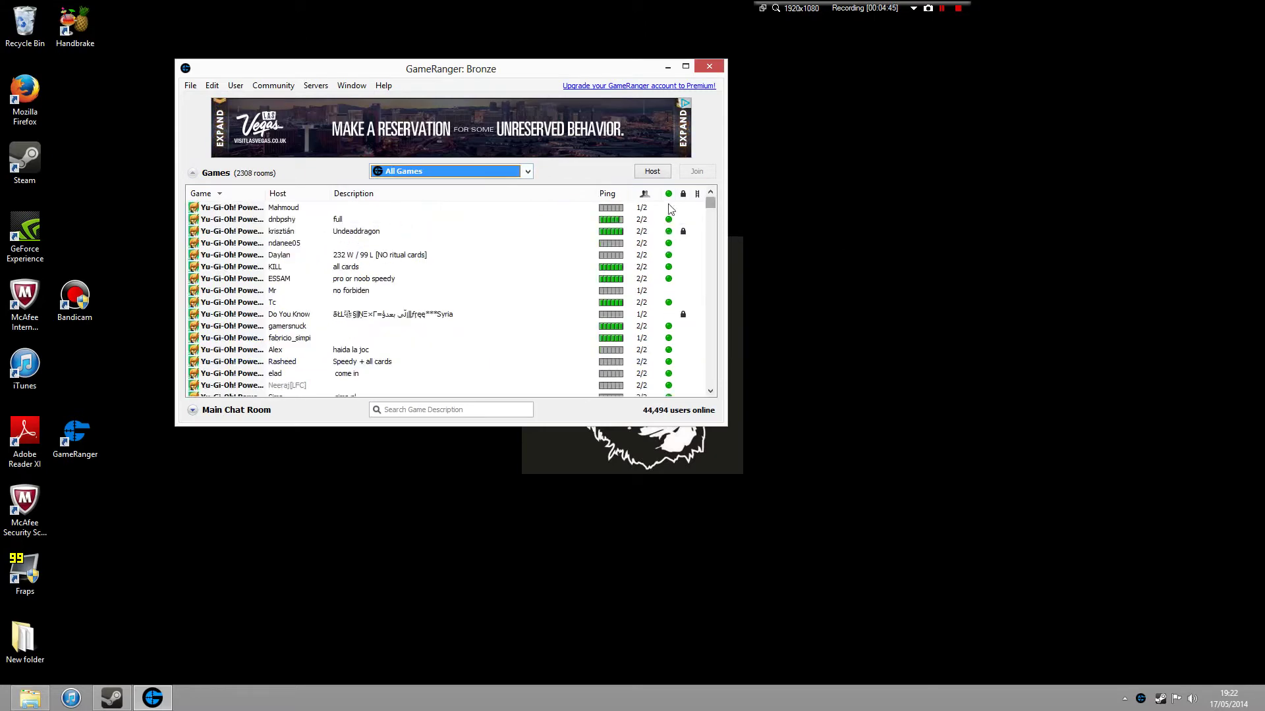
{"action": "left_click", "coordinate": [713, 207]}
{"action": "left_click_drag", "start_coordinate": [712, 207], "coordinate": [710, 238]}
{"action": "left_click", "coordinate": [508, 173]}
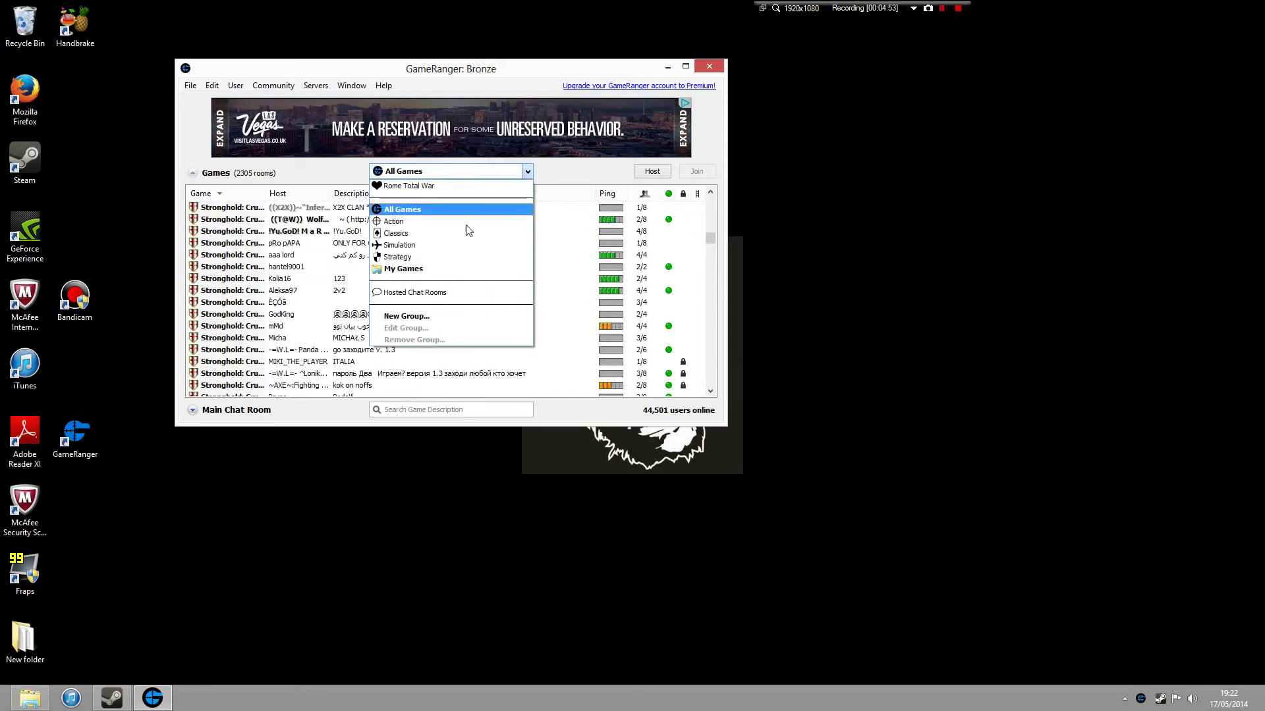
{"action": "left_click", "coordinate": [399, 270]}
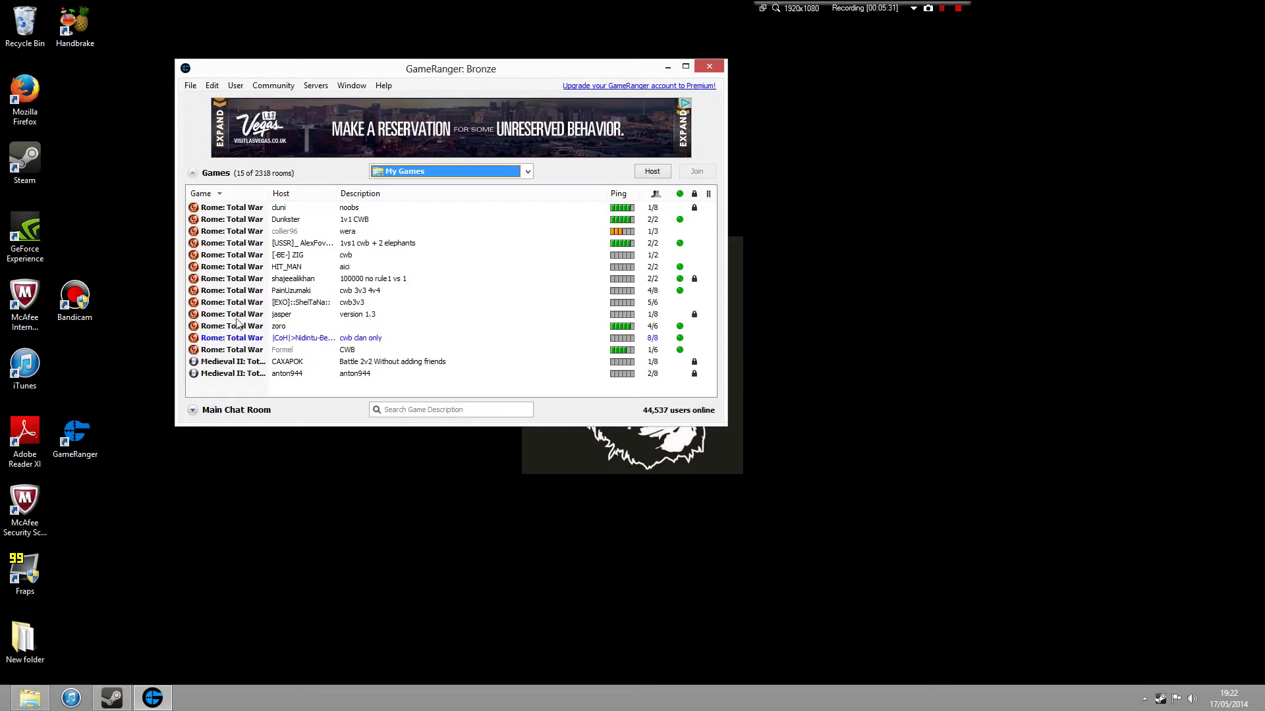
- Open GameRanger's options and select Rome: Total War in the list of supported games
{"action": "left_click", "coordinate": [217, 88]}
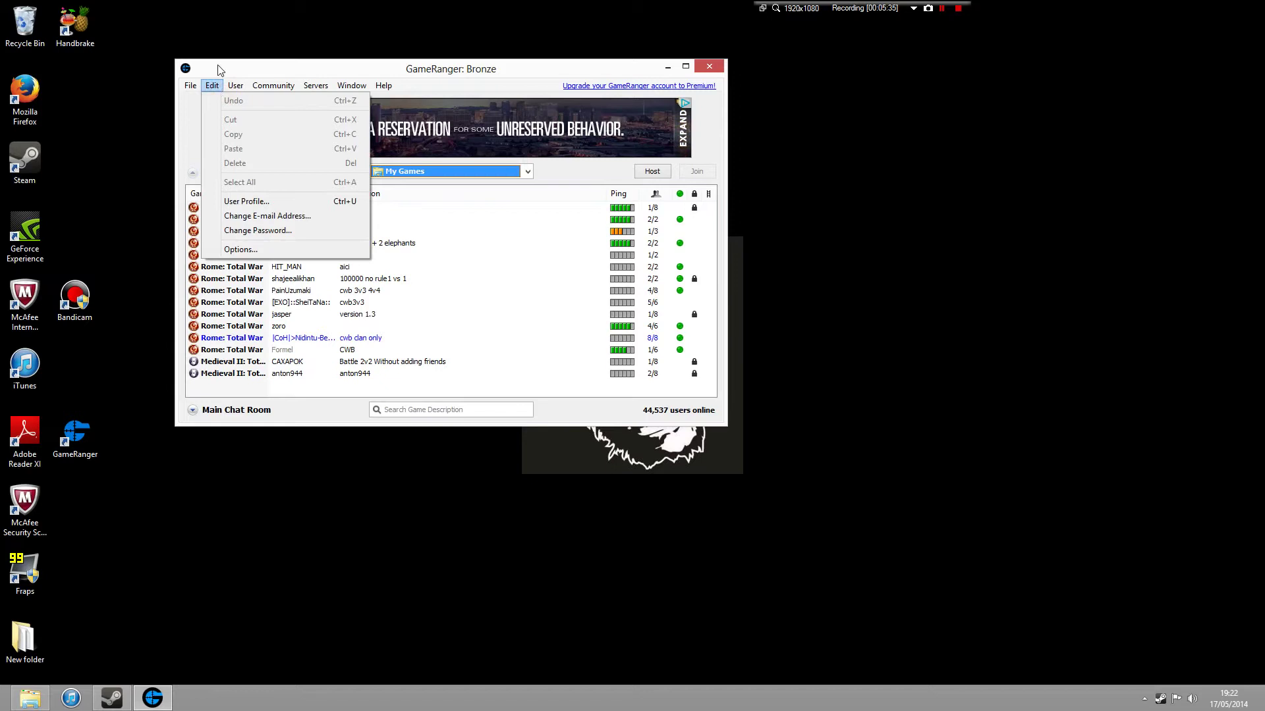
{"action": "left_click", "coordinate": [220, 70]}
{"action": "left_click", "coordinate": [219, 87]}
{"action": "left_click", "coordinate": [208, 69]}
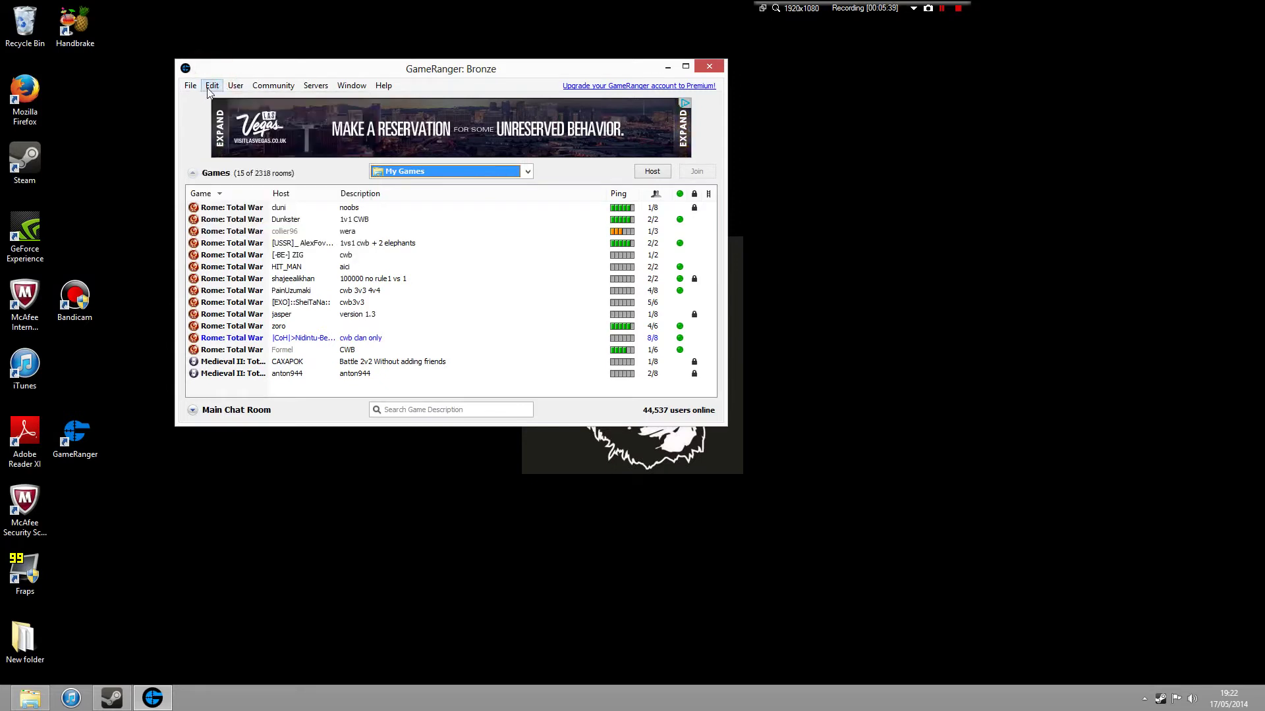
{"action": "left_click", "coordinate": [212, 86]}
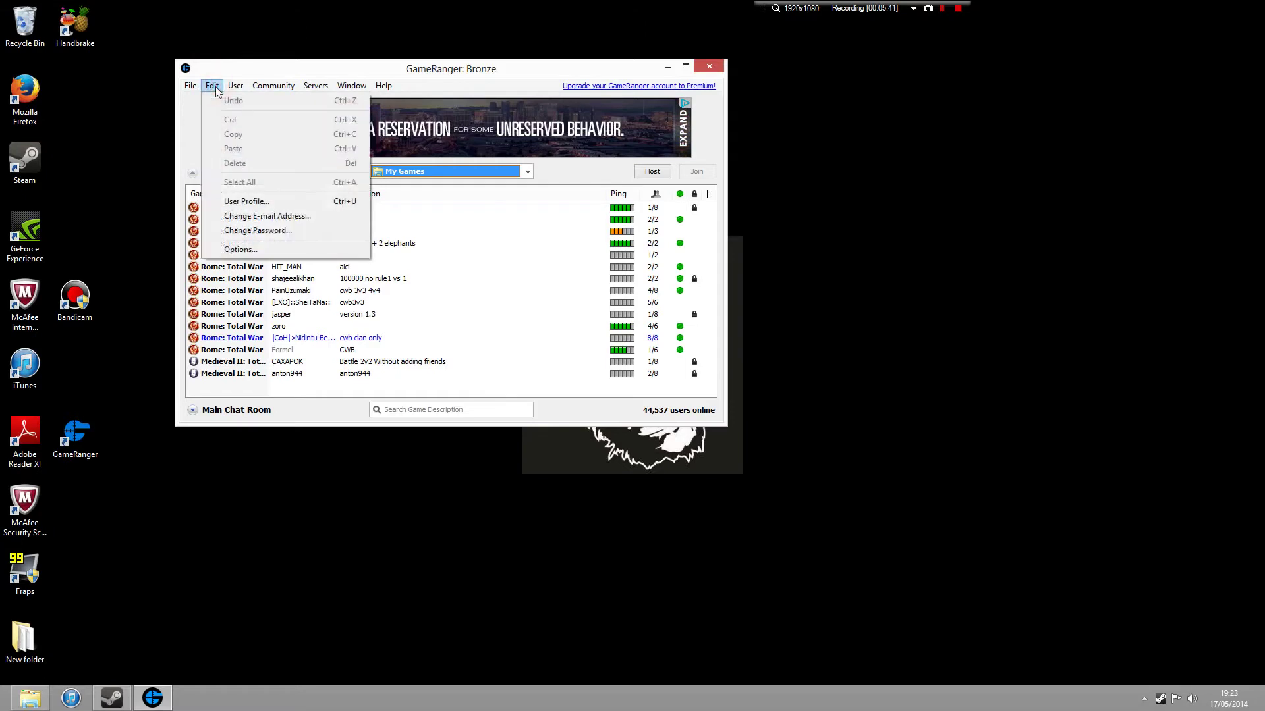
{"action": "left_click", "coordinate": [277, 250]}
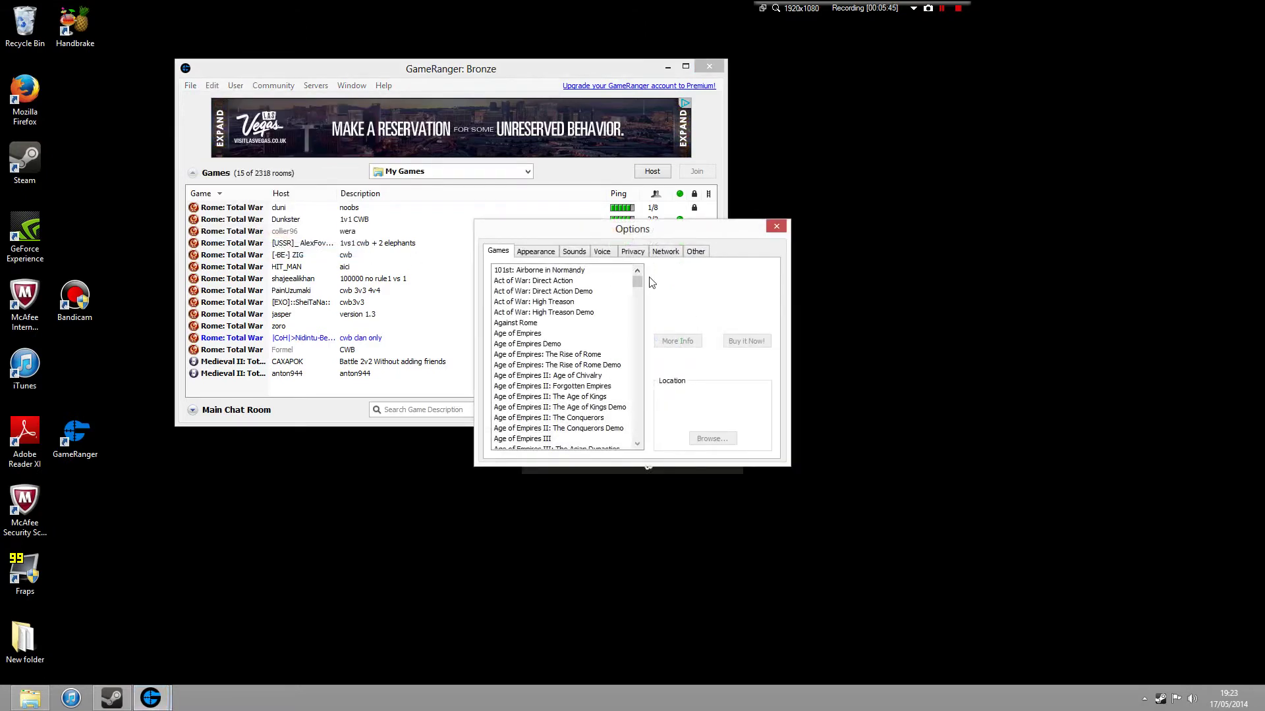
{"action": "left_click_drag", "start_coordinate": [637, 284], "coordinate": [637, 393]}
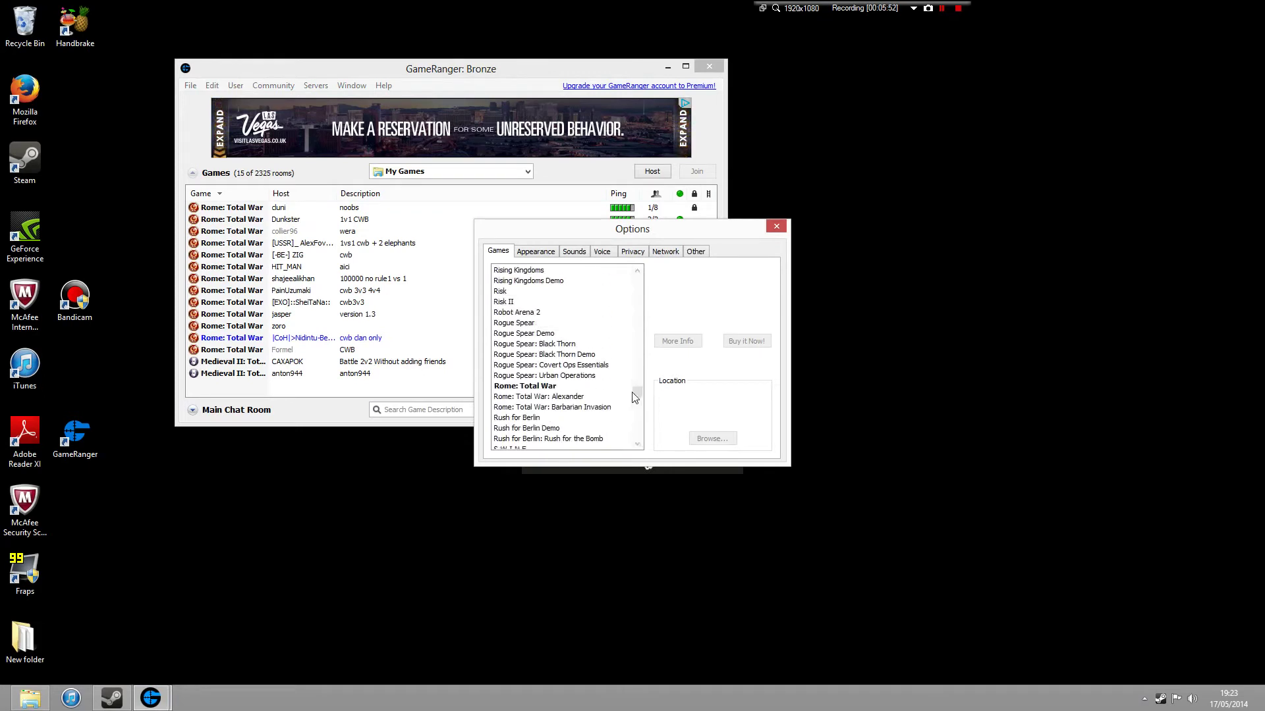
{"action": "left_click", "coordinate": [536, 388]}
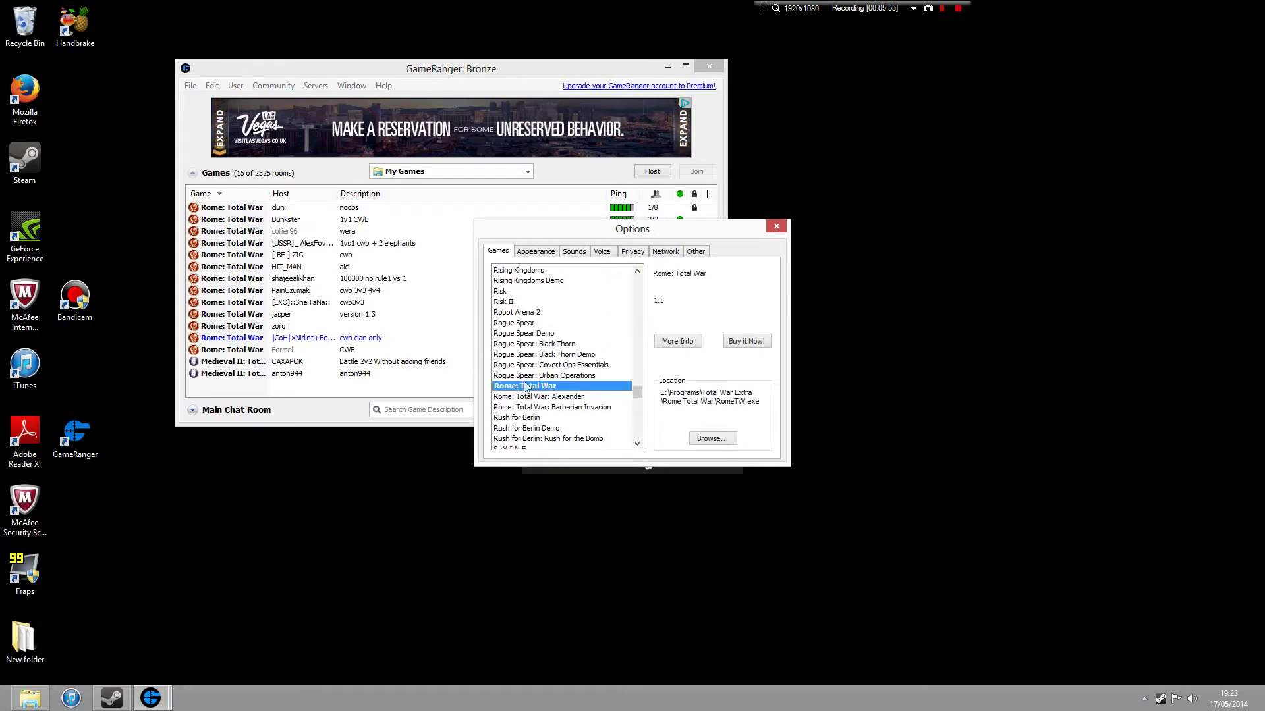
- Browse for the Rome: Total War executable and move the file dialog clear of the Options window
{"action": "left_click", "coordinate": [727, 440]}
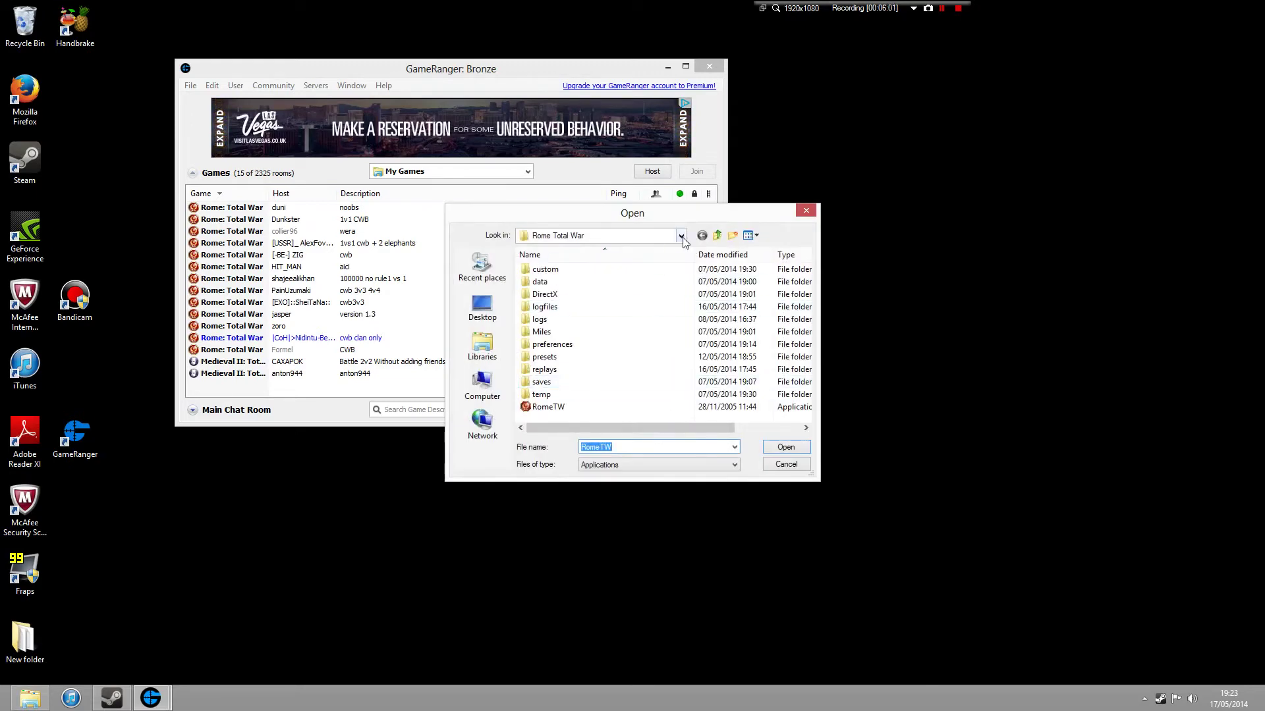
{"action": "left_click_drag", "start_coordinate": [762, 211], "coordinate": [733, 160]}
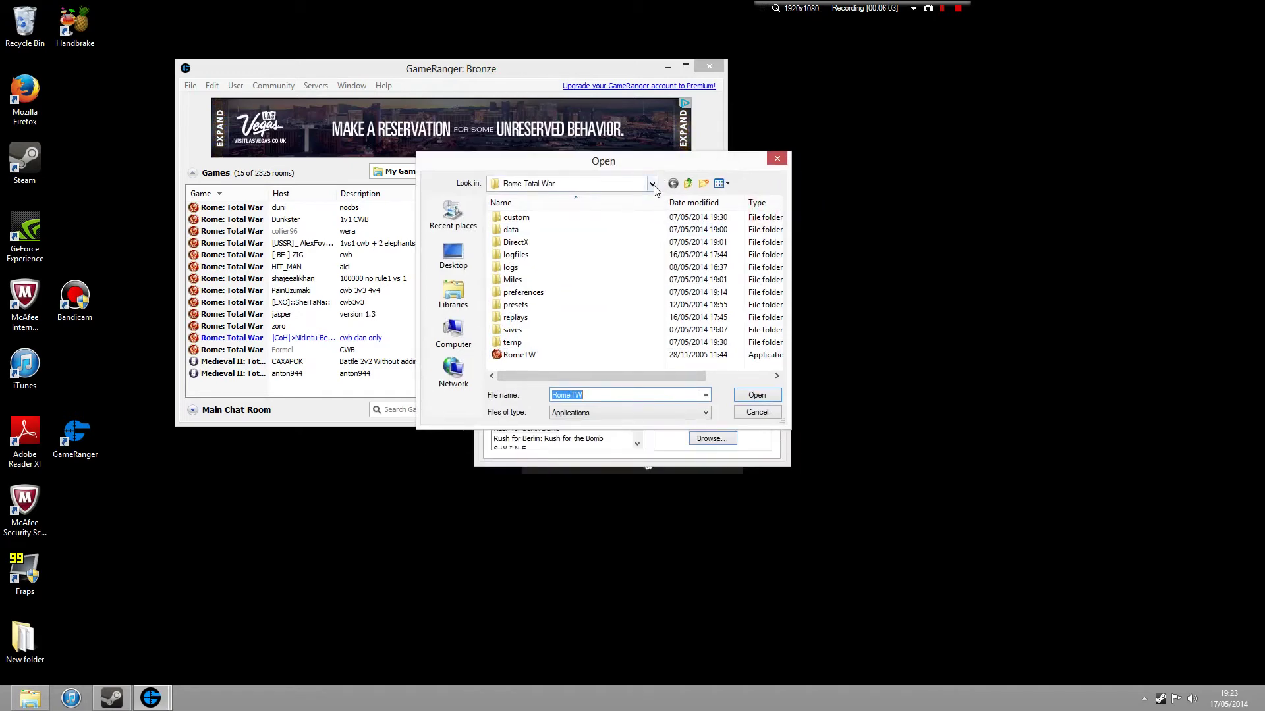
{"action": "left_click_drag", "start_coordinate": [640, 166], "coordinate": [936, 200]}
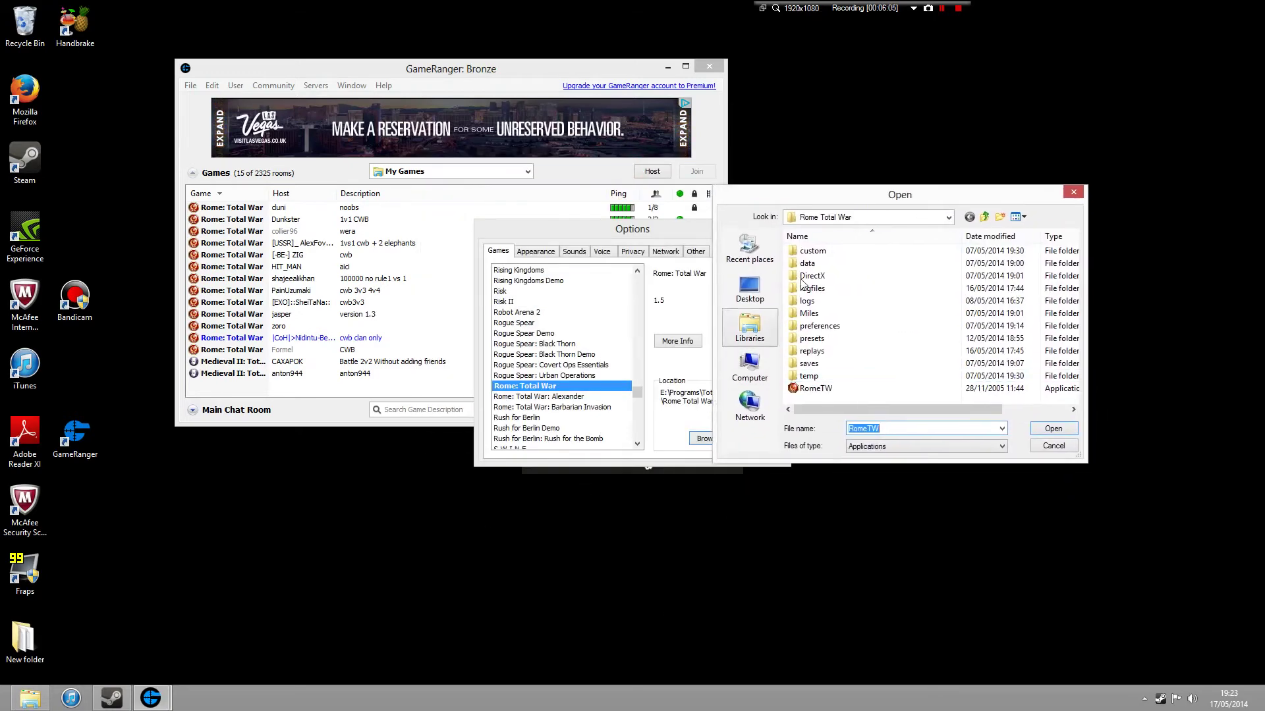
{"action": "left_click_drag", "start_coordinate": [804, 195], "coordinate": [866, 169]}
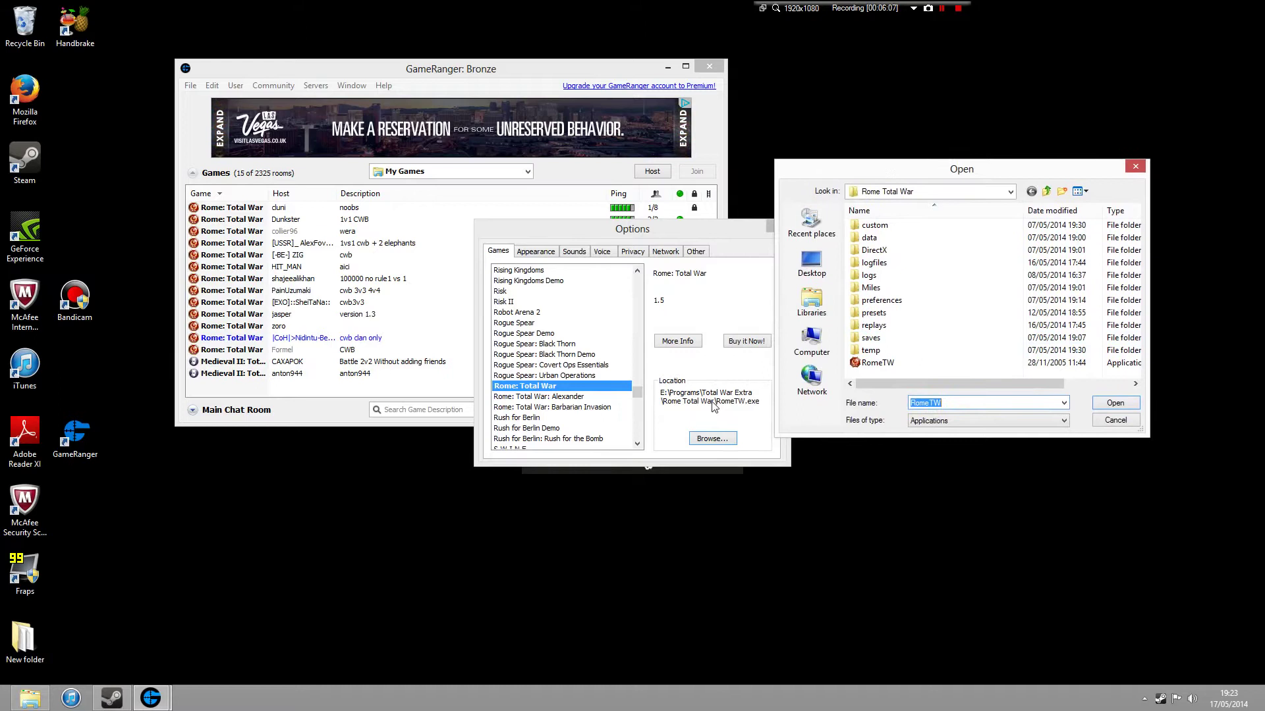
{"action": "left_click", "coordinate": [877, 363]}
- Set the game location to RomeTW in E:\Programs\Total War Extra\Rome Total War and close the options
{"action": "left_click", "coordinate": [1010, 191]}
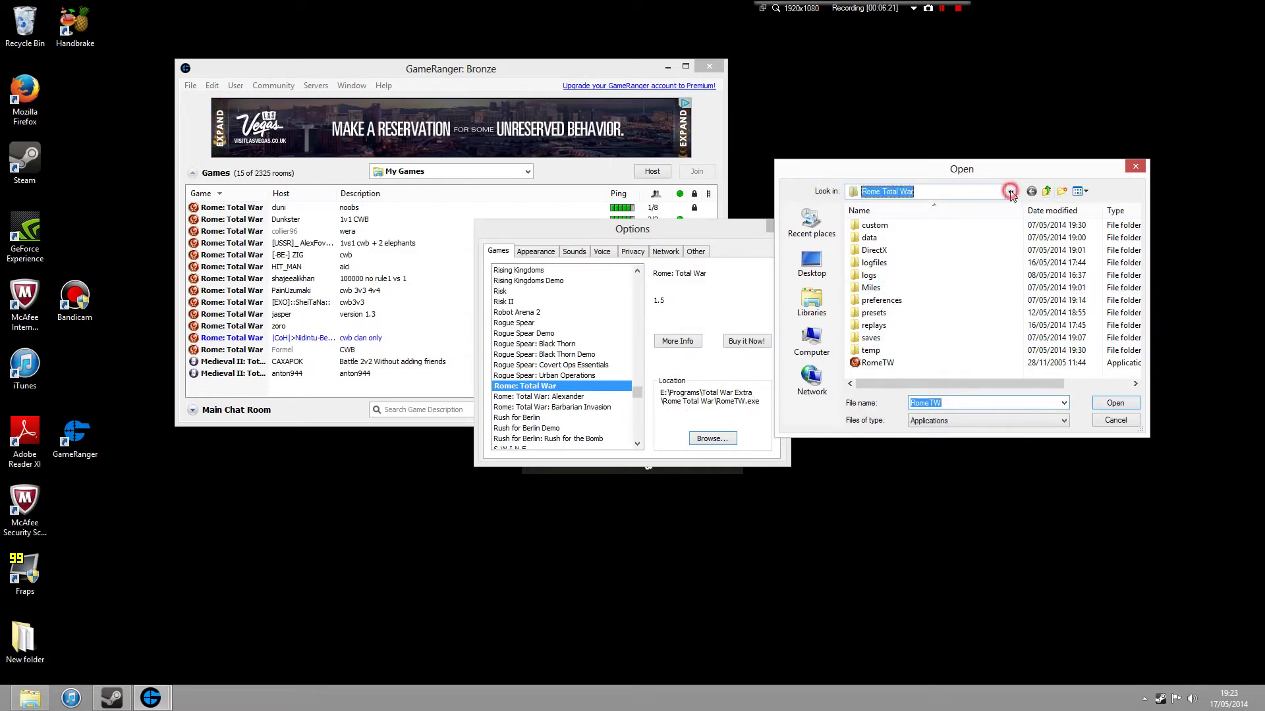
{"action": "left_click", "coordinate": [912, 305]}
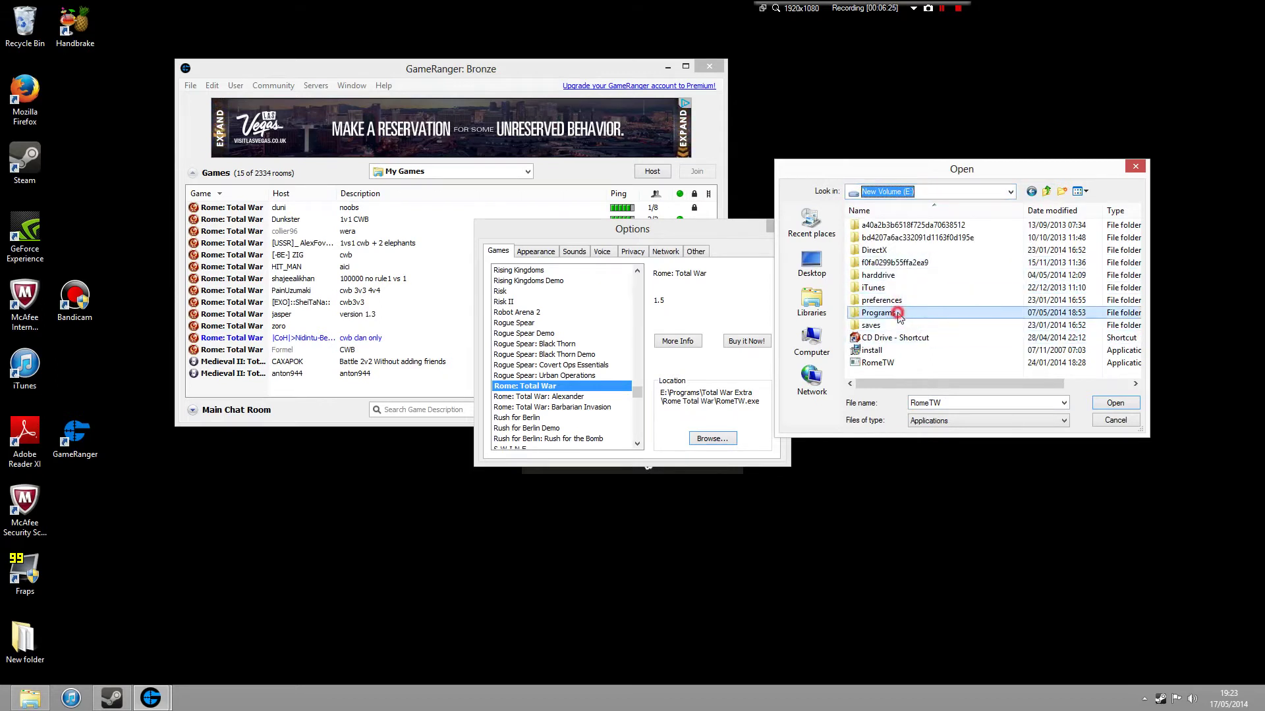
{"action": "double_click", "coordinate": [897, 315]}
{"action": "scroll", "coordinate": [899, 318], "scroll_direction": "down", "scroll_amount": 5}
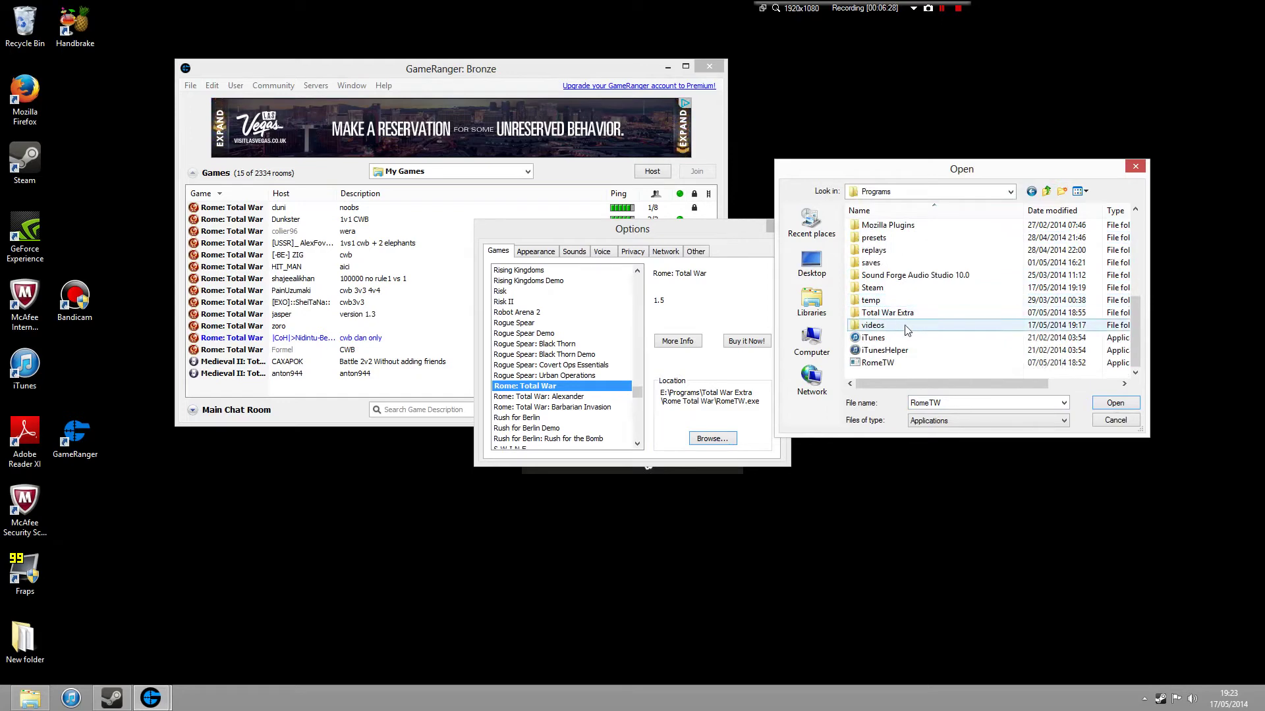
{"action": "double_click", "coordinate": [898, 315]}
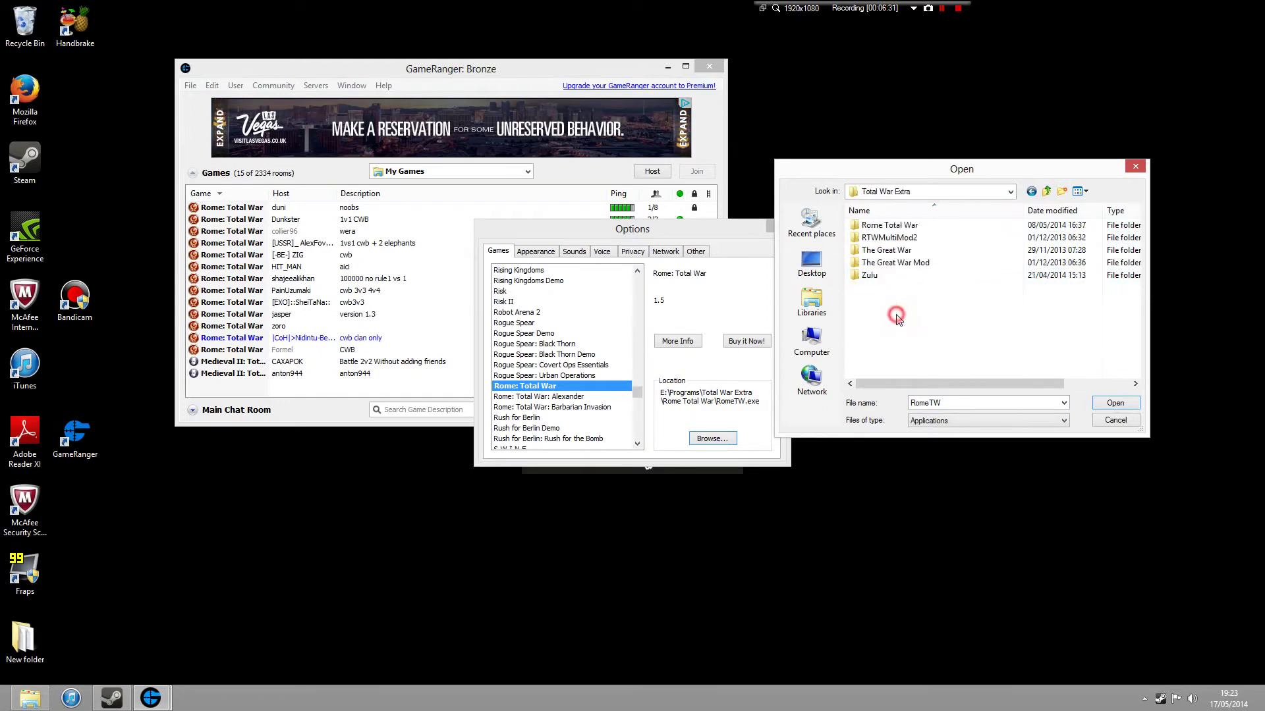
{"action": "double_click", "coordinate": [880, 226]}
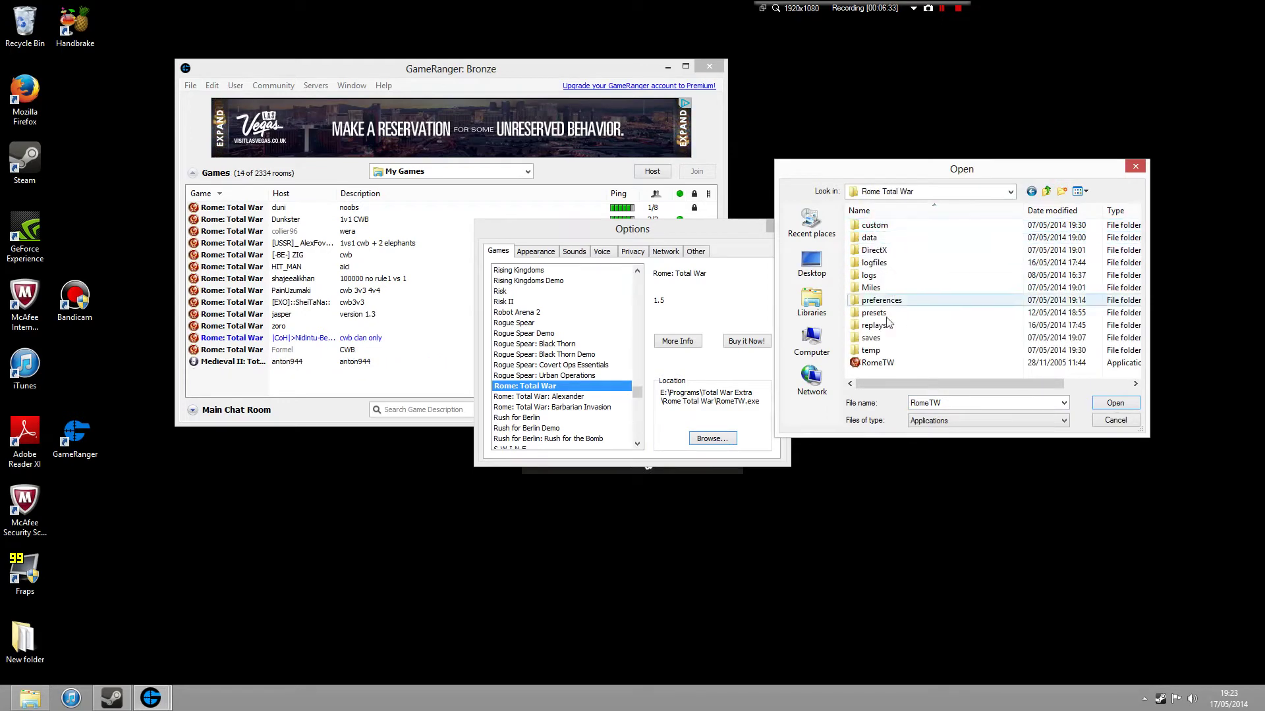
{"action": "left_click_drag", "start_coordinate": [898, 388], "coordinate": [1047, 428]}
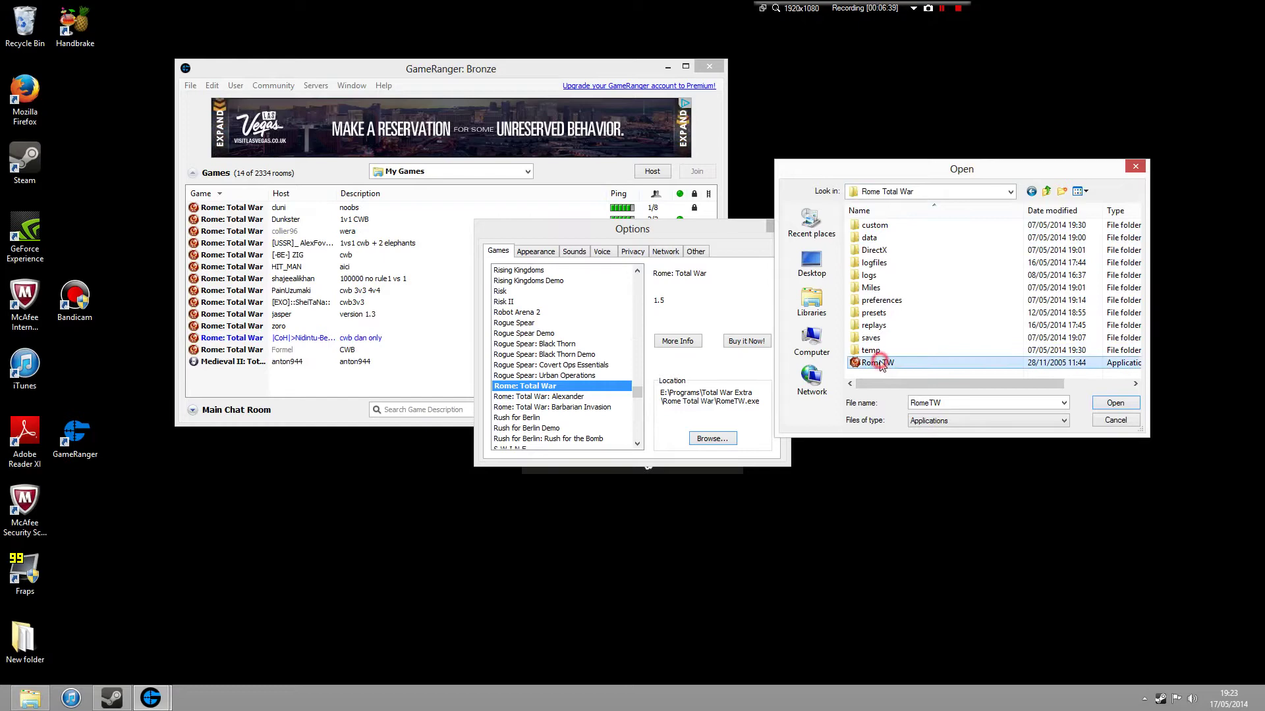
{"action": "left_click", "coordinate": [1113, 403]}
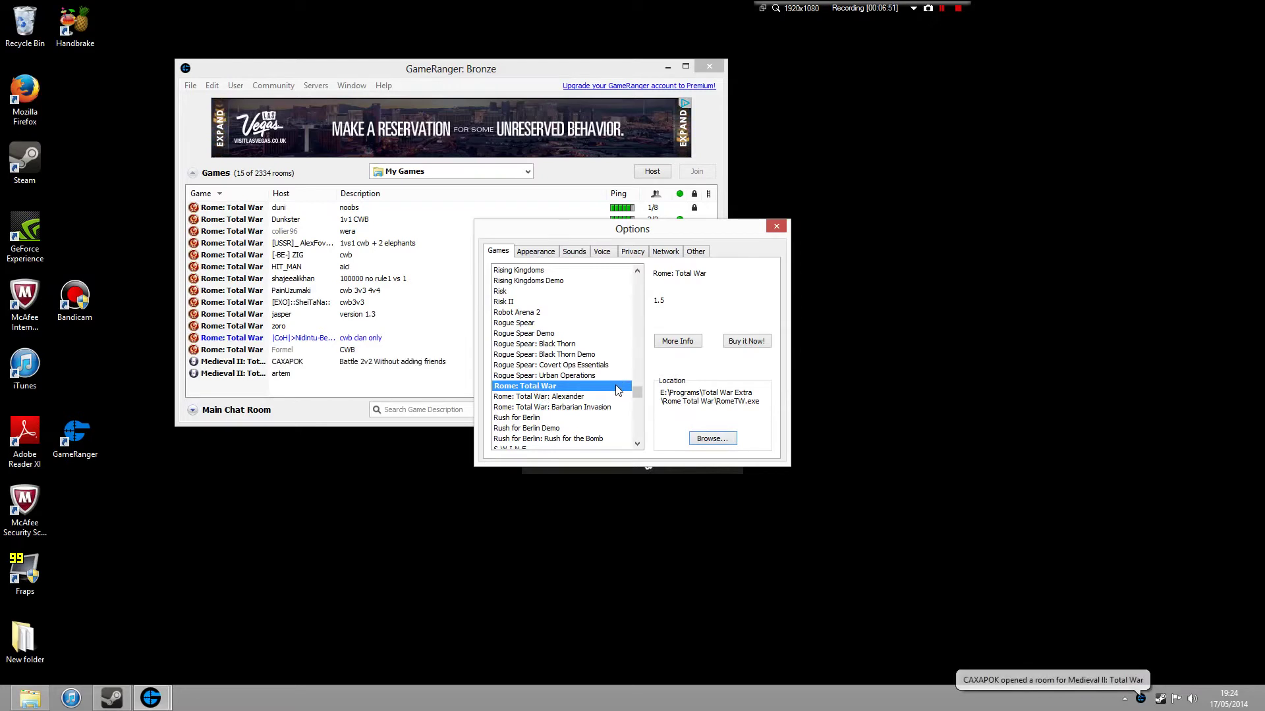
{"action": "left_click", "coordinate": [777, 227]}
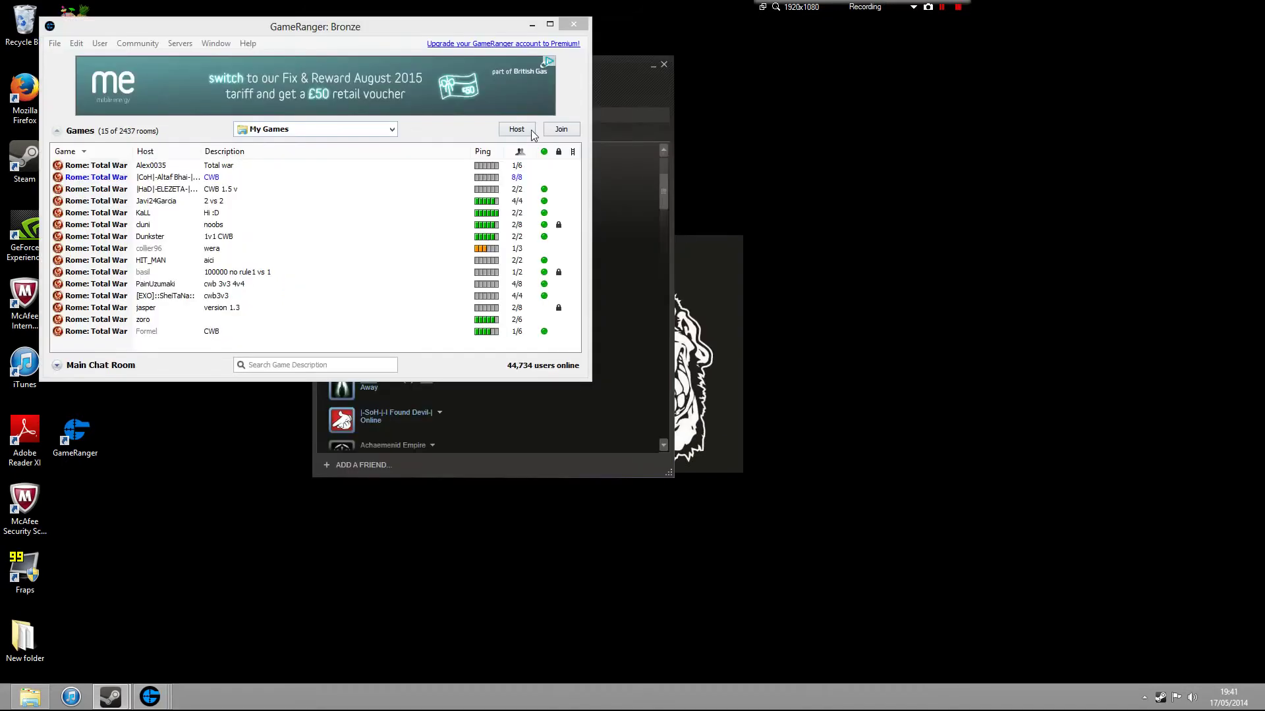
- Begin hosting a Rome: Total War game with a maximum of 2 players and the description "1v1"
{"action": "left_click", "coordinate": [516, 130]}
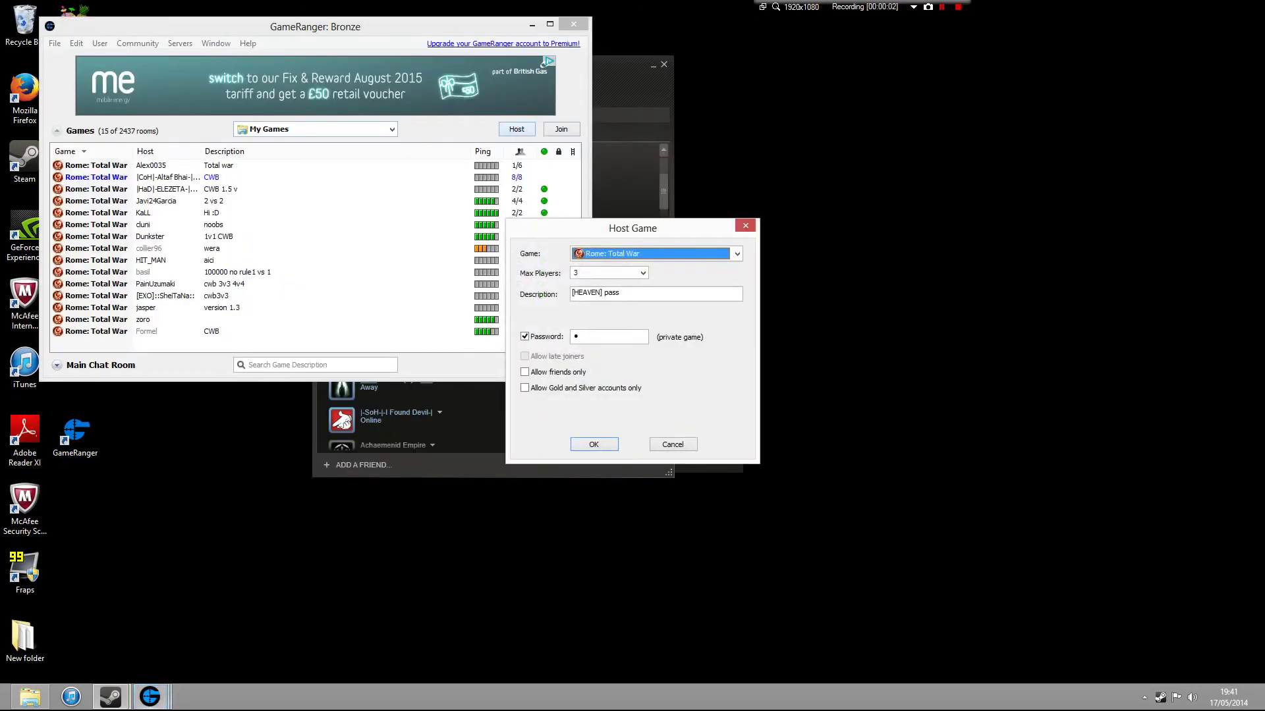
{"action": "left_click", "coordinate": [607, 274]}
{"action": "left_click", "coordinate": [594, 282]}
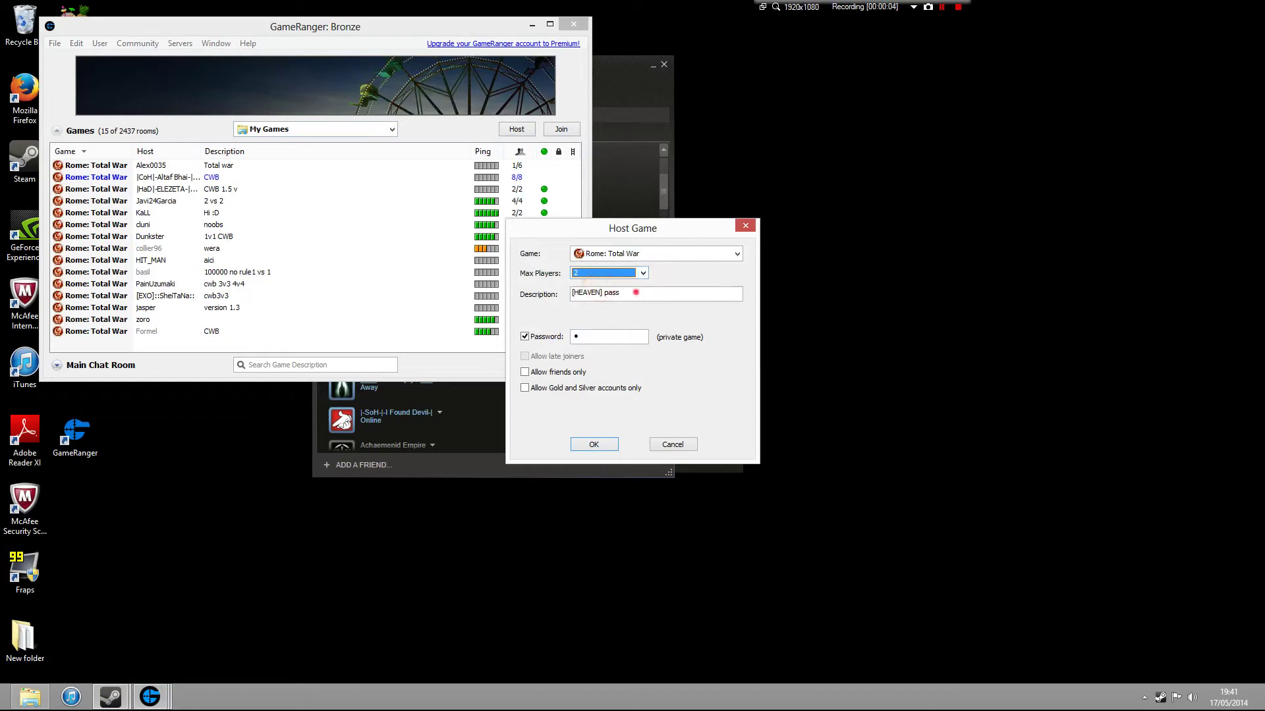
{"action": "left_click", "coordinate": [589, 297]}
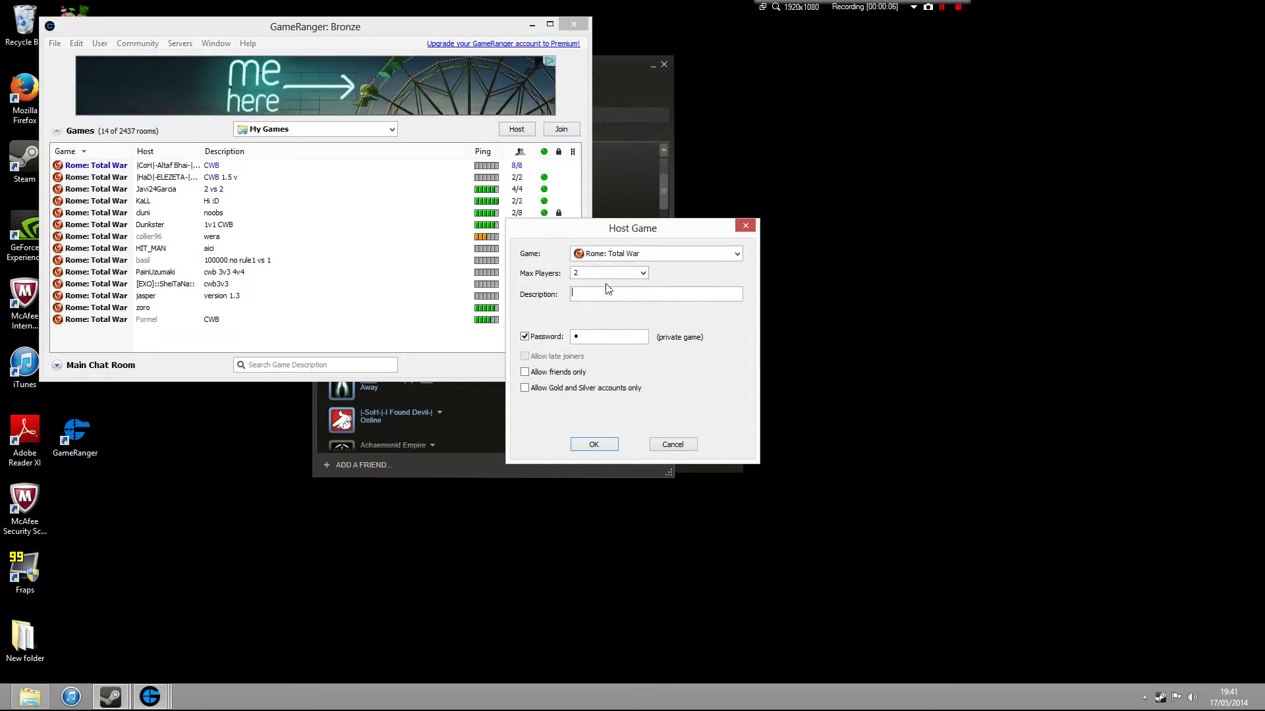
{"action": "type", "text": "1v1 "}
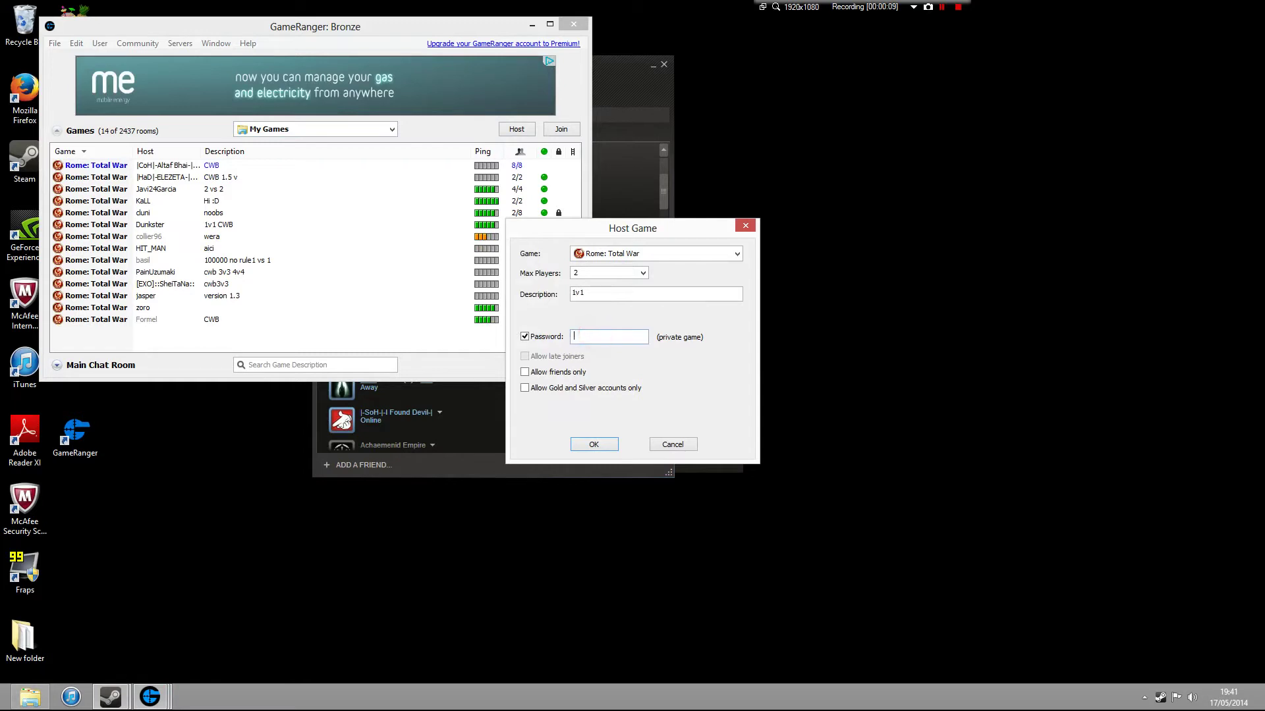
- Set a room password for the hosted game, continue past the NAT router warning and move the room window clear of the game list
{"action": "type", "text": "p"}
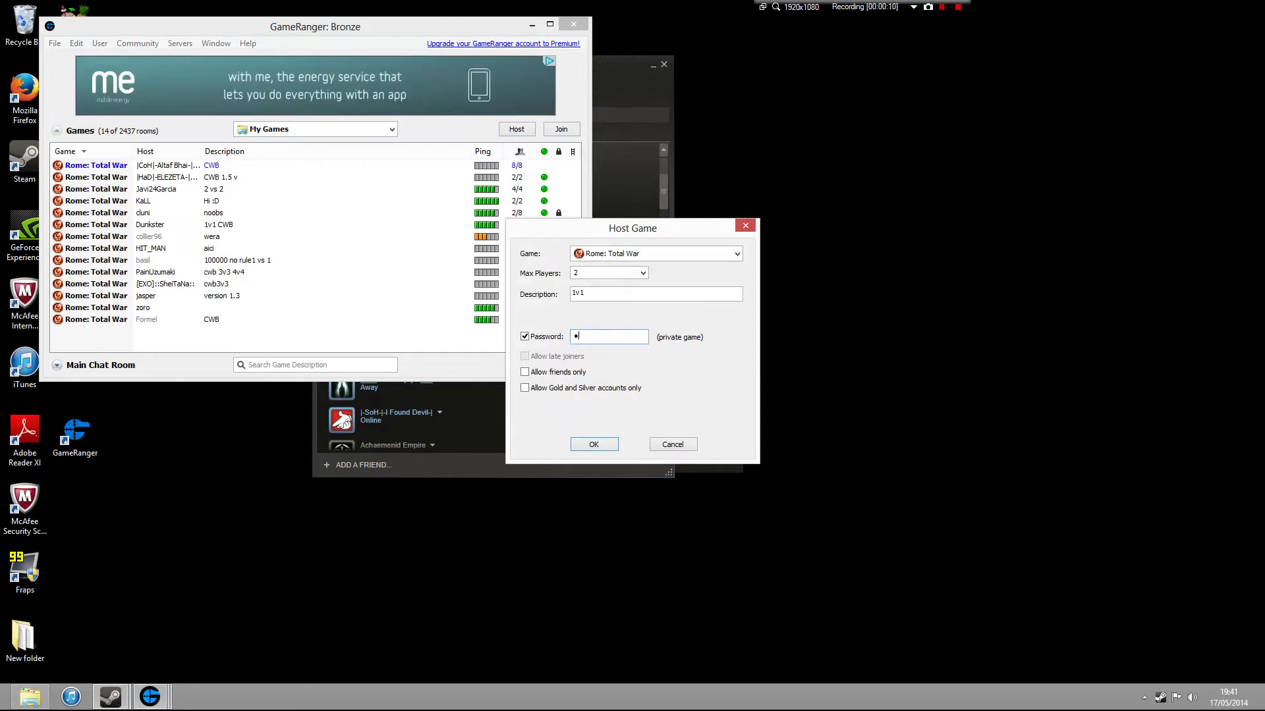
{"action": "left_click", "coordinate": [602, 445]}
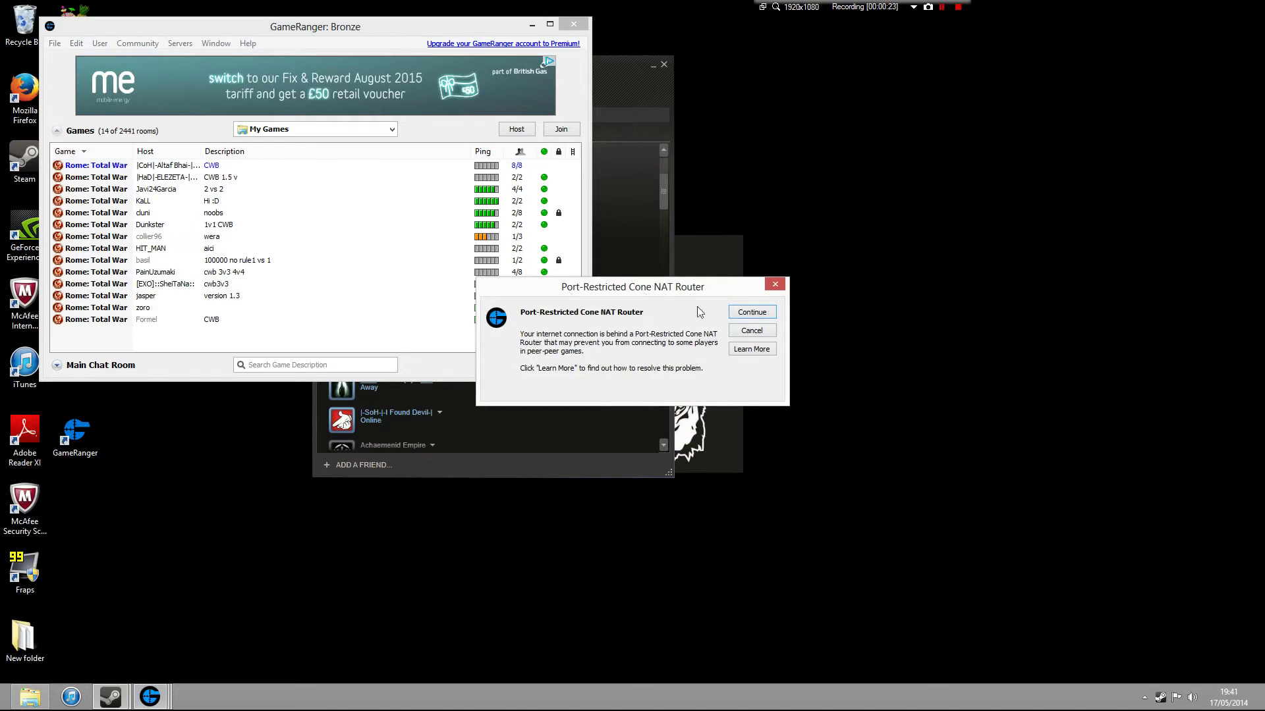
{"action": "left_click", "coordinate": [664, 65]}
{"action": "left_click", "coordinate": [751, 312]}
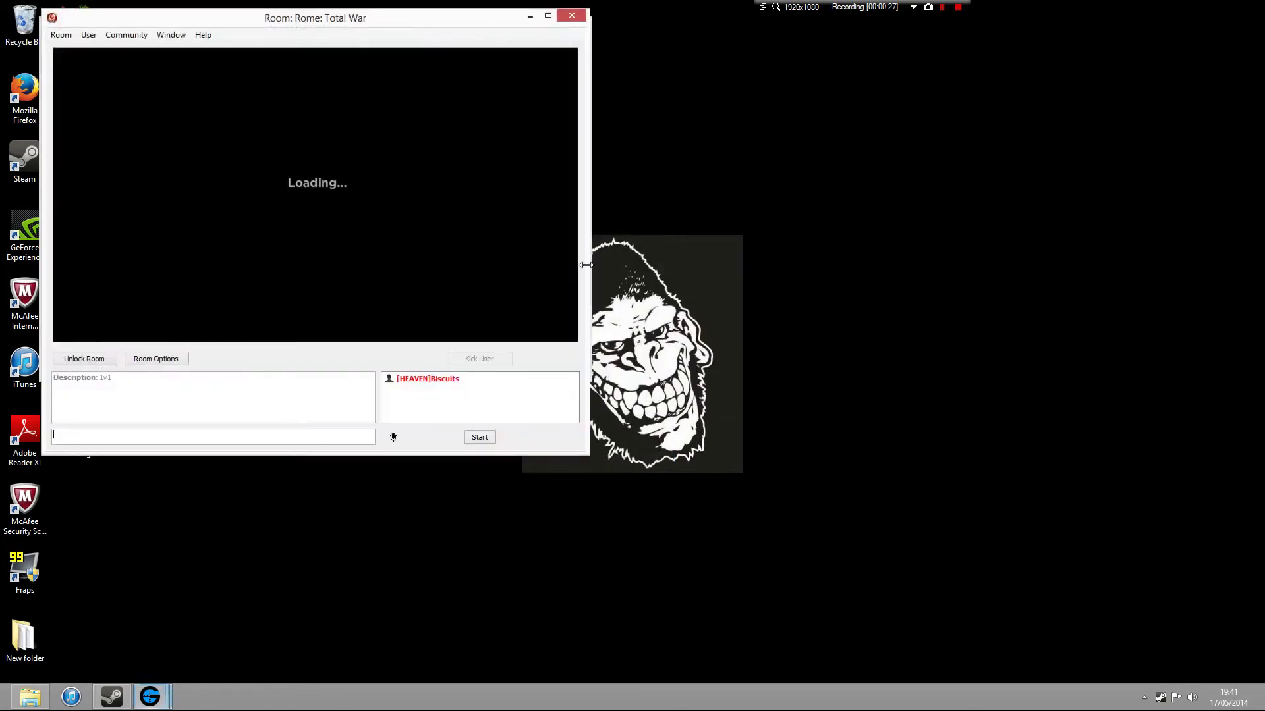
{"action": "left_click_drag", "start_coordinate": [425, 23], "coordinate": [886, 80]}
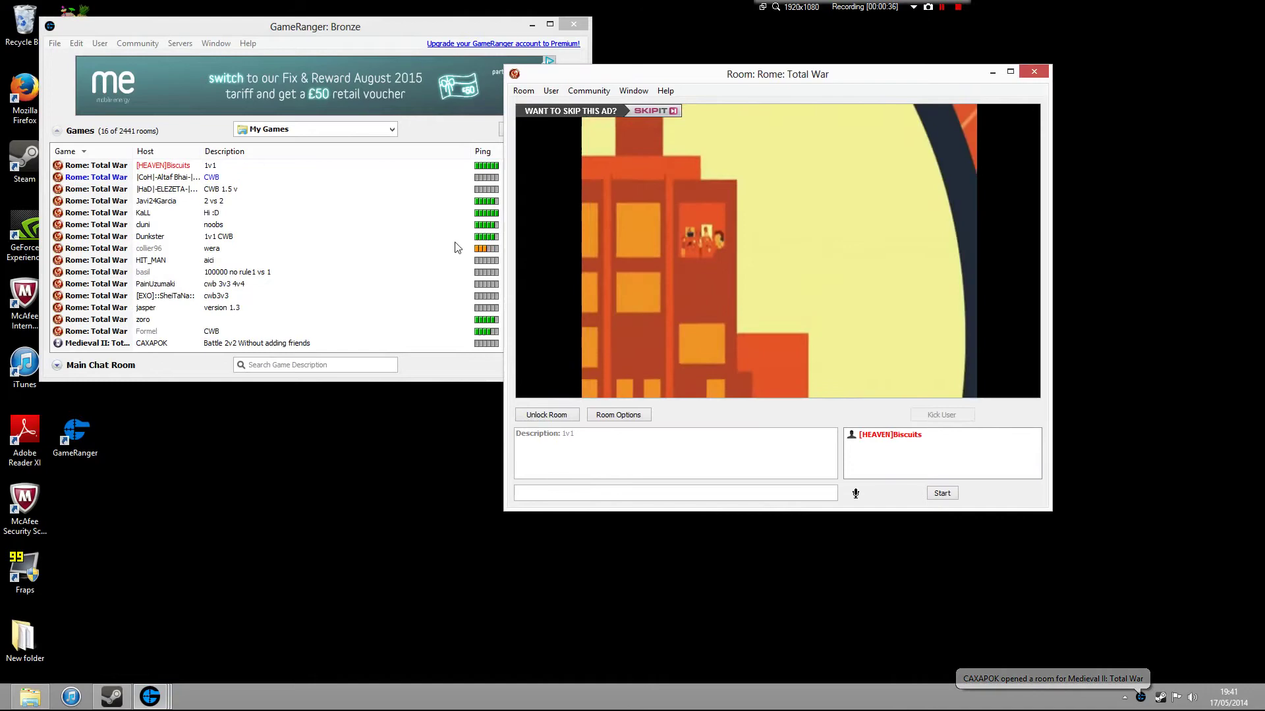
- Send the room password to the invited player in the existing private message conversation
{"action": "mouse_move", "coordinate": [140, 699]}
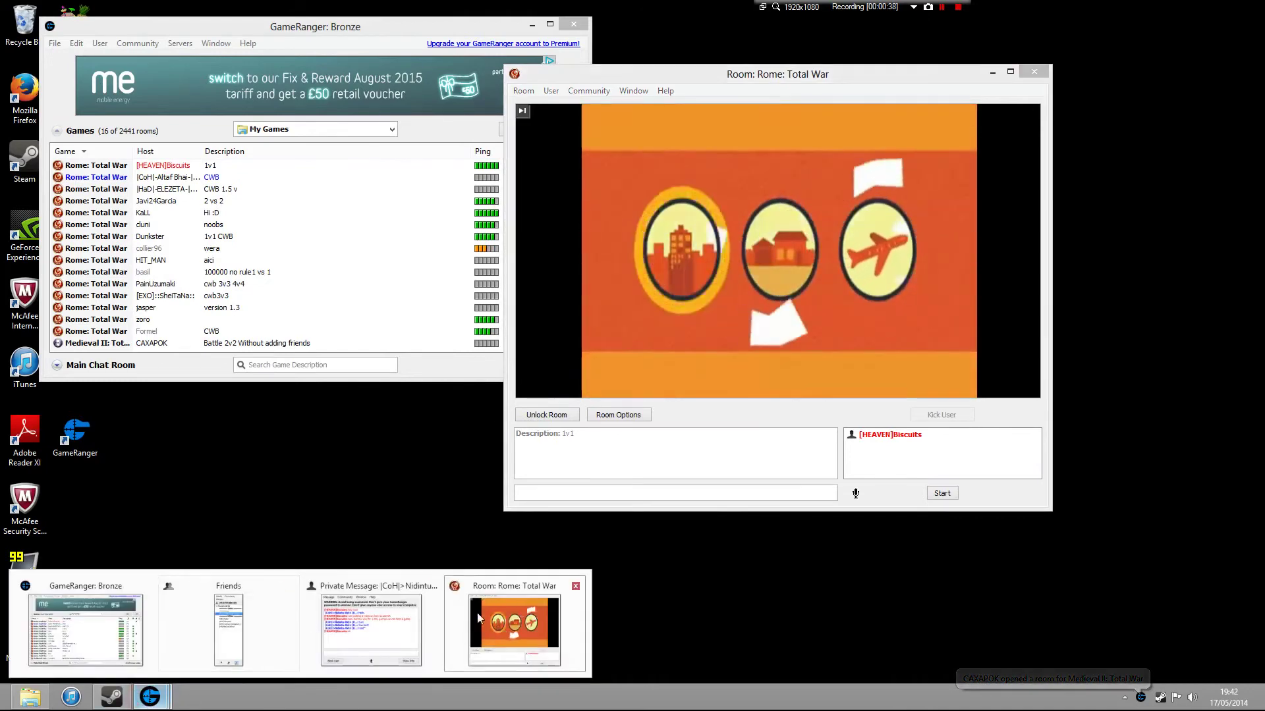
{"action": "left_click", "coordinate": [381, 634]}
{"action": "left_click", "coordinate": [272, 299]}
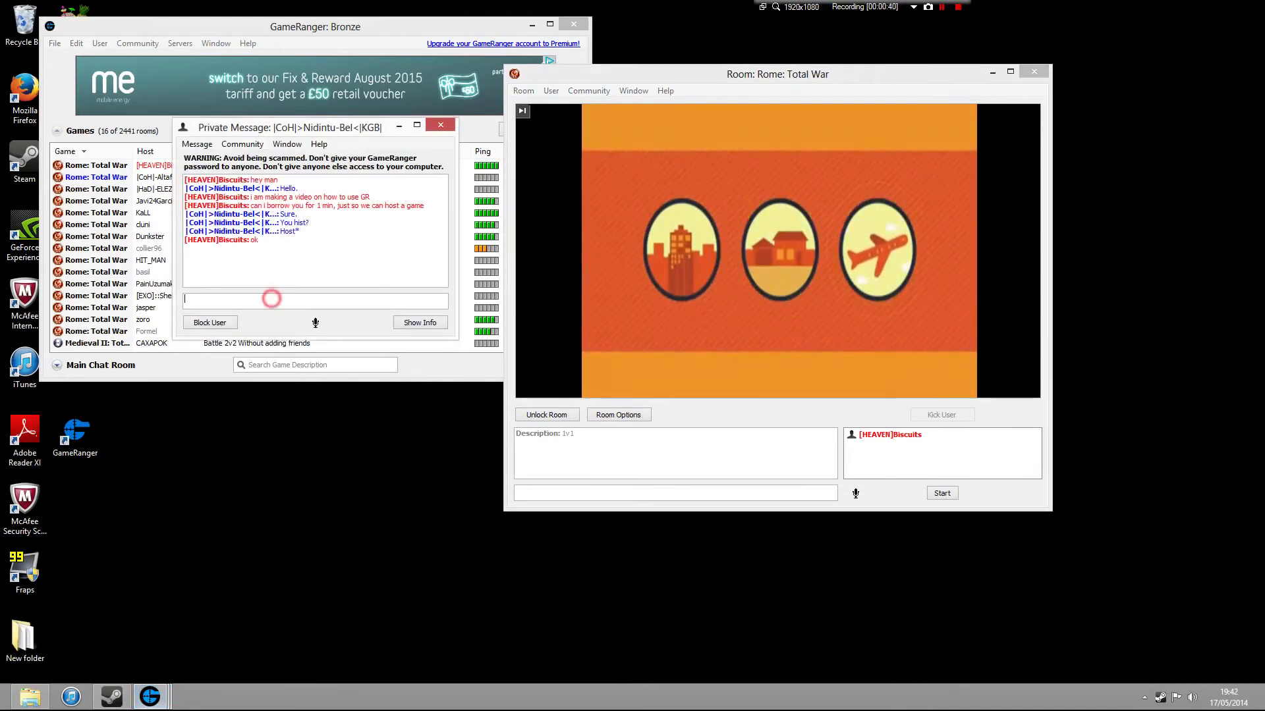
{"action": "type", "text": "pass is h"}
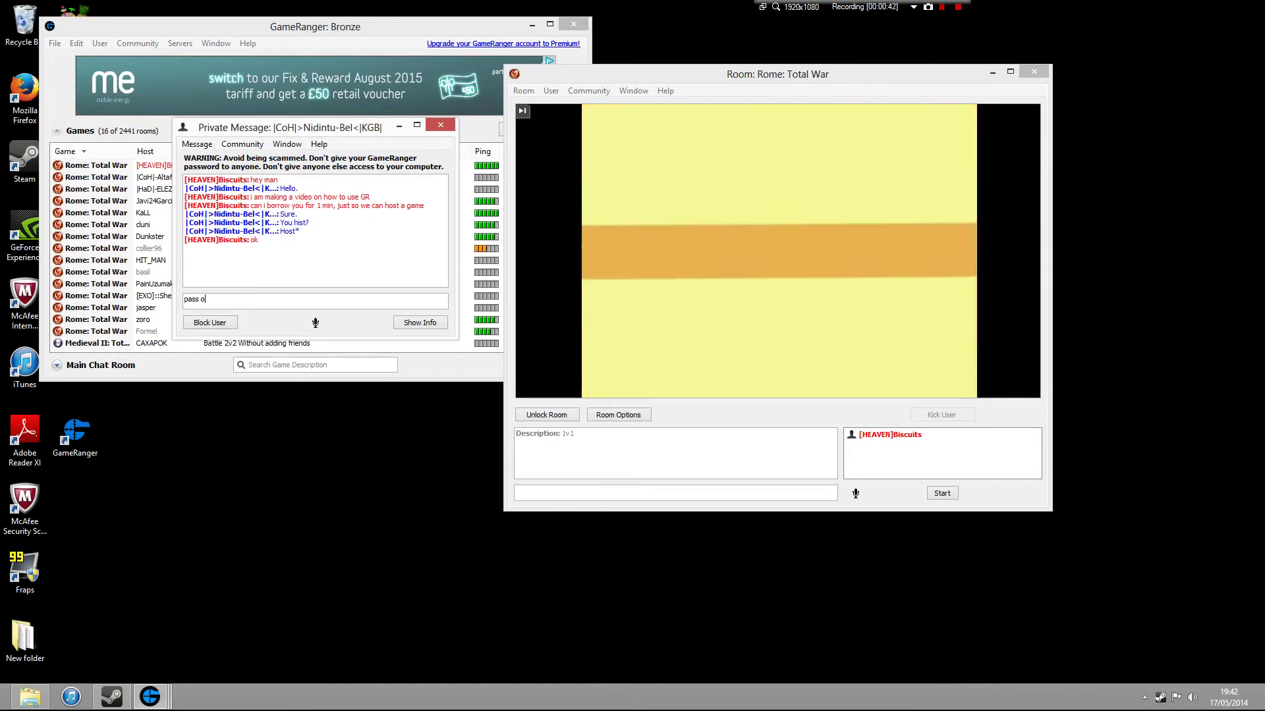
{"action": "key", "text": "Return"}
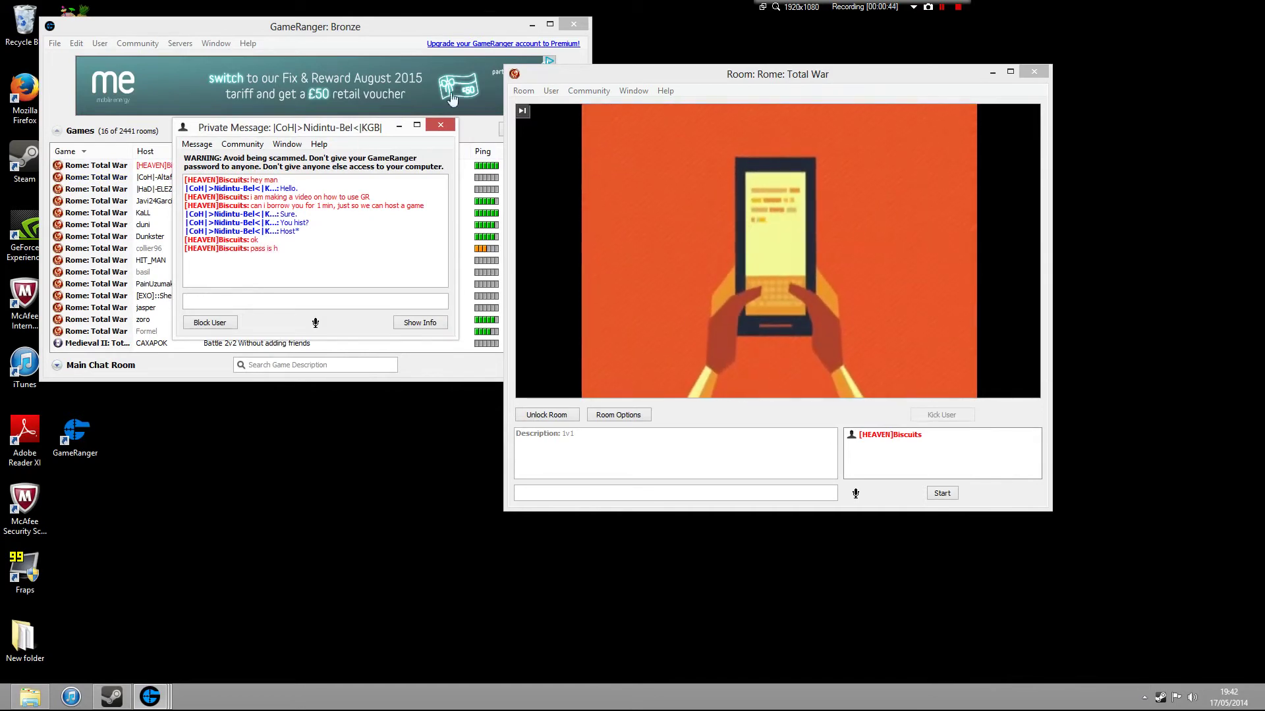
- Clear away the private message windows and start the hosted Rome: Total War game
{"action": "left_click", "coordinate": [439, 124]}
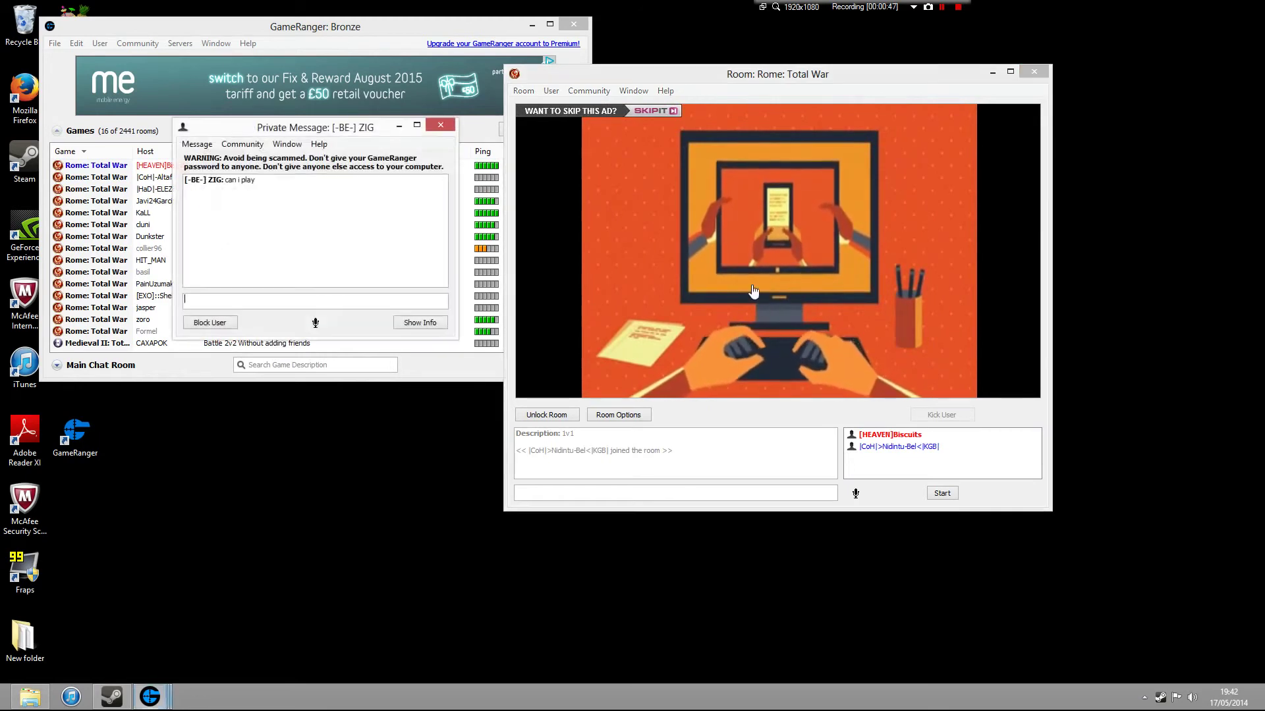
{"action": "left_click", "coordinate": [399, 126]}
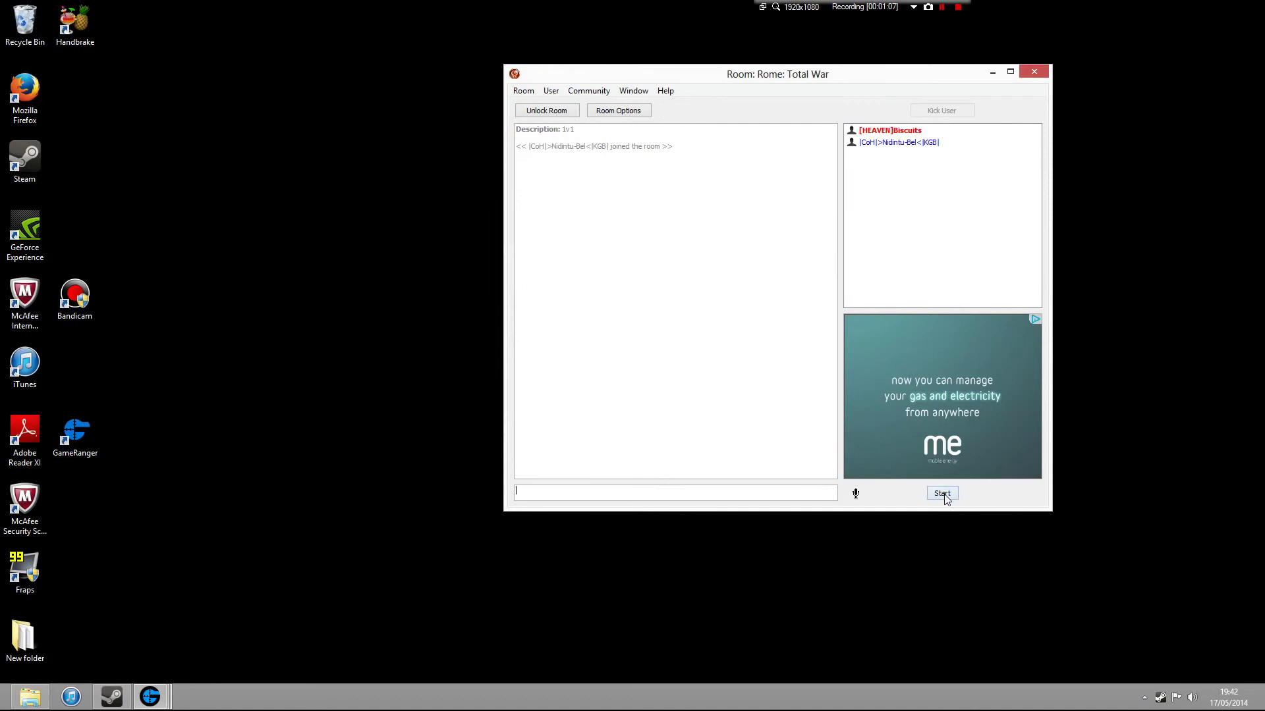
{"action": "left_click", "coordinate": [943, 496]}
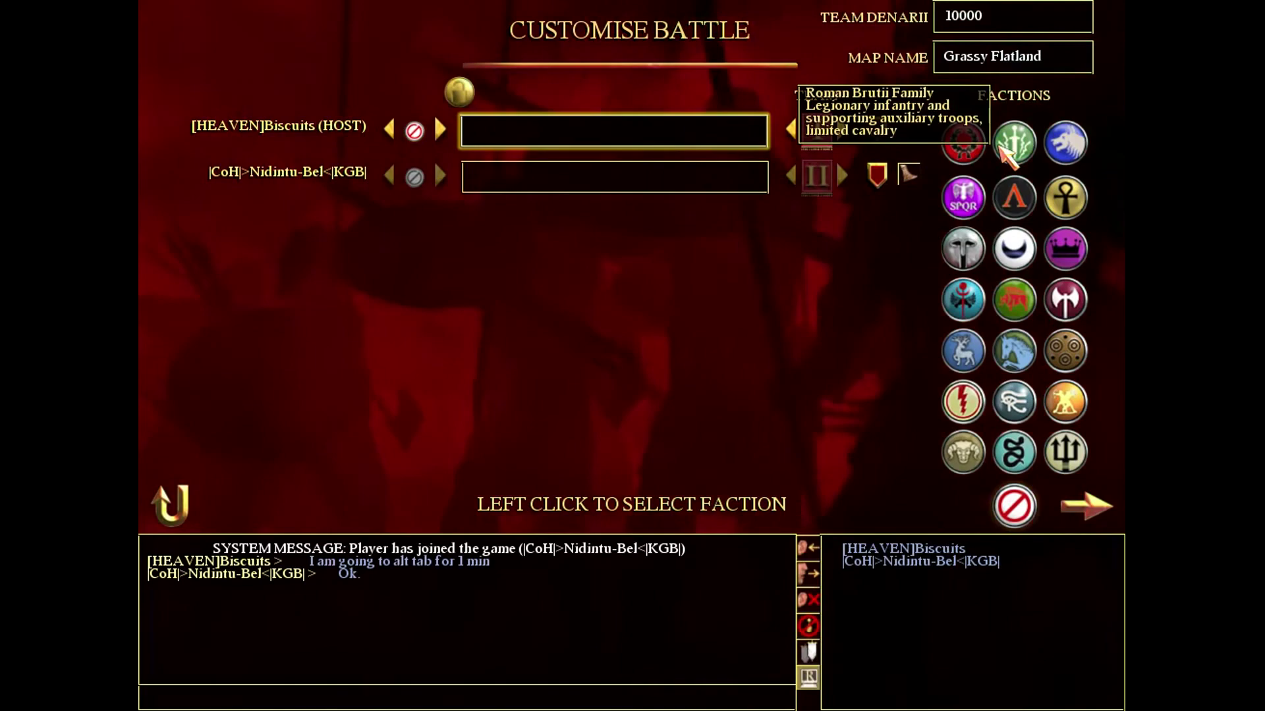
- Switch back to GameRanger and try to join the locked Rome: Total War room described "Biscuits" by entering its room password
{"action": "key", "text": "alt+Tab"}
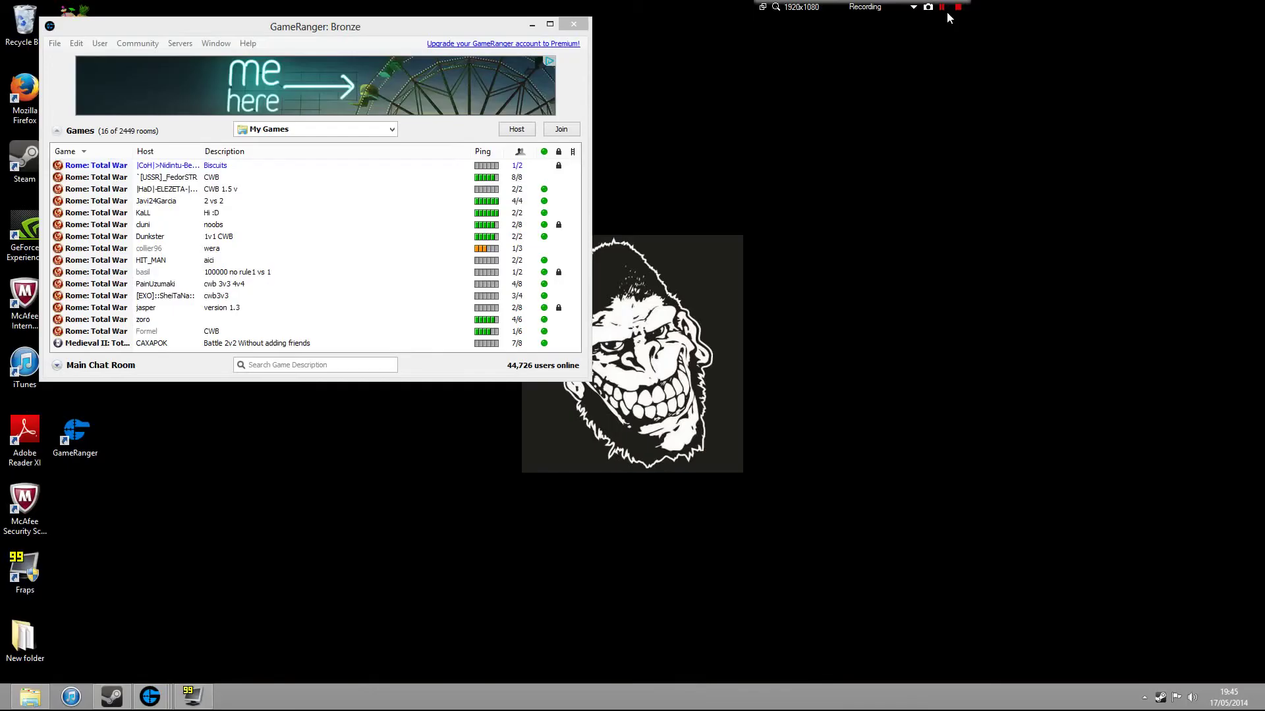
{"action": "left_click", "coordinate": [441, 126]}
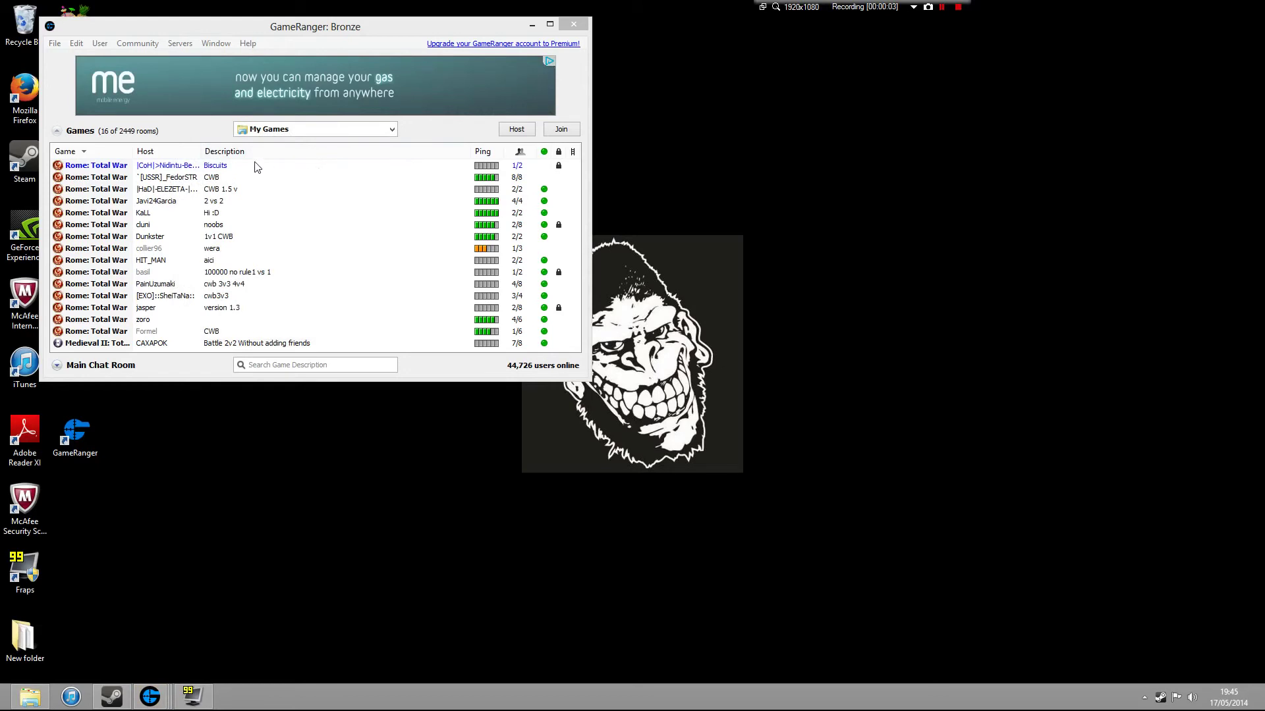
{"action": "double_click", "coordinate": [112, 169]}
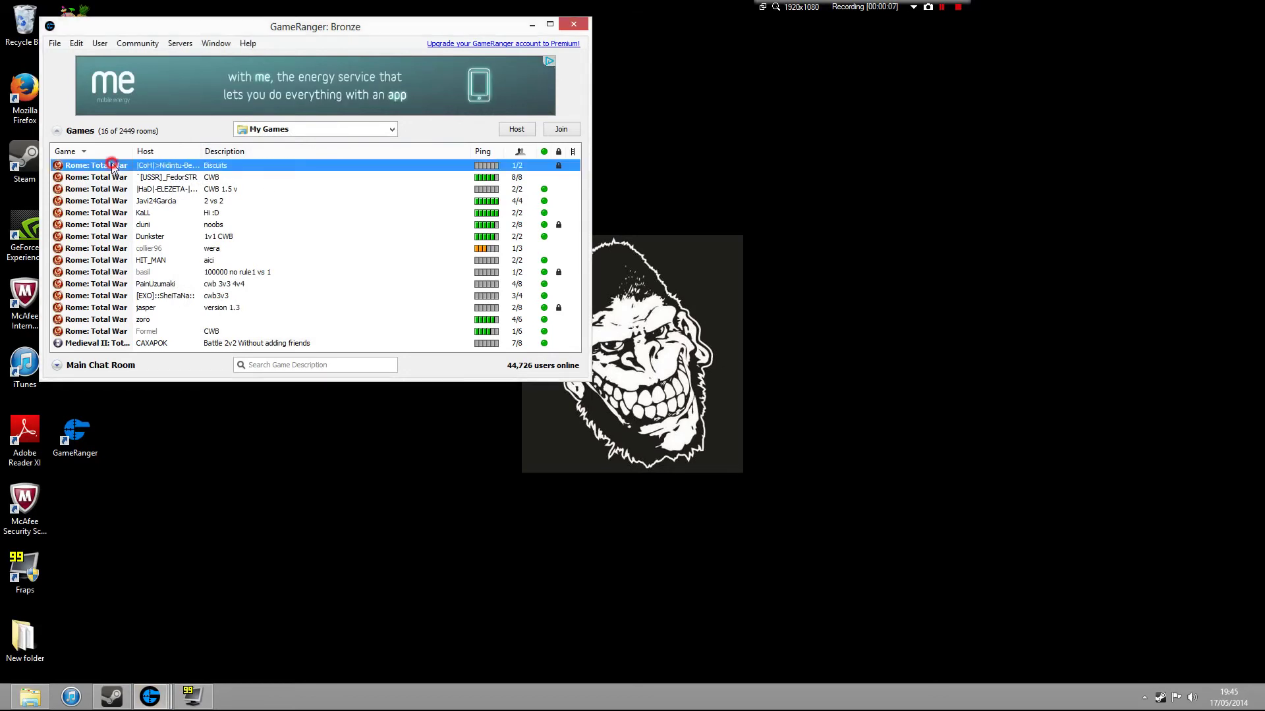
{"action": "type", "text": "a"}
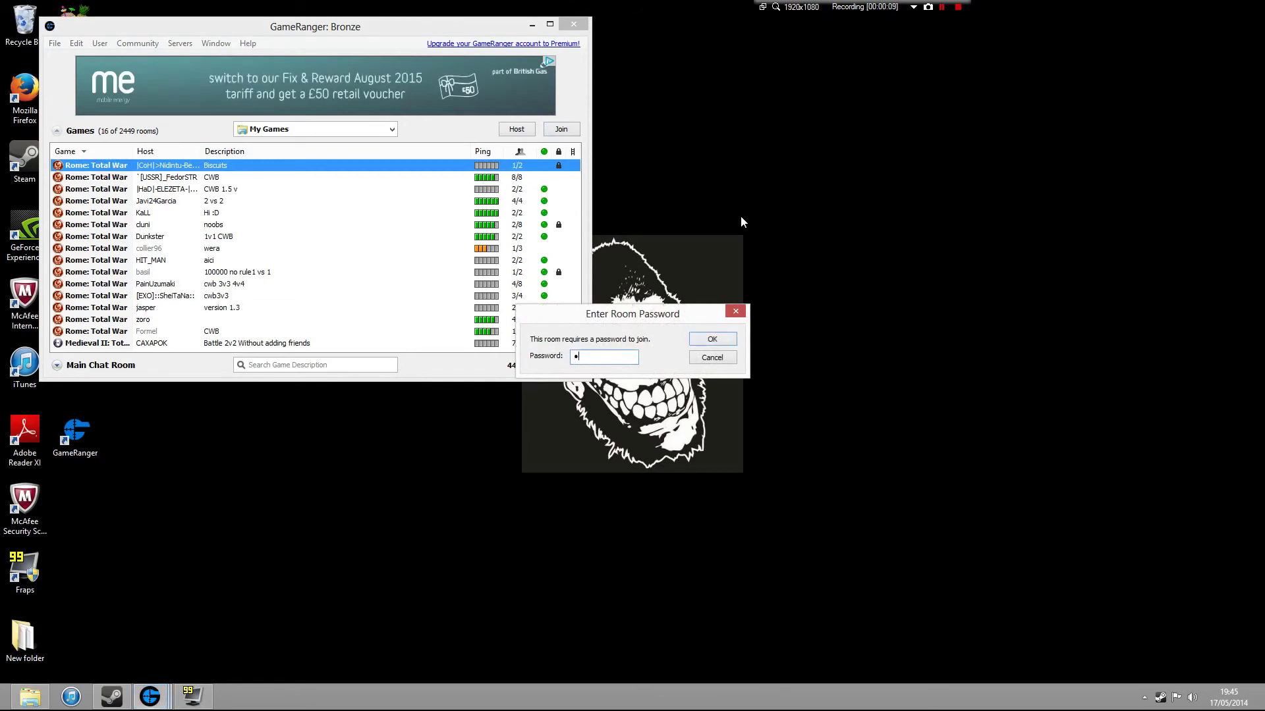
{"action": "key", "text": "Return"}
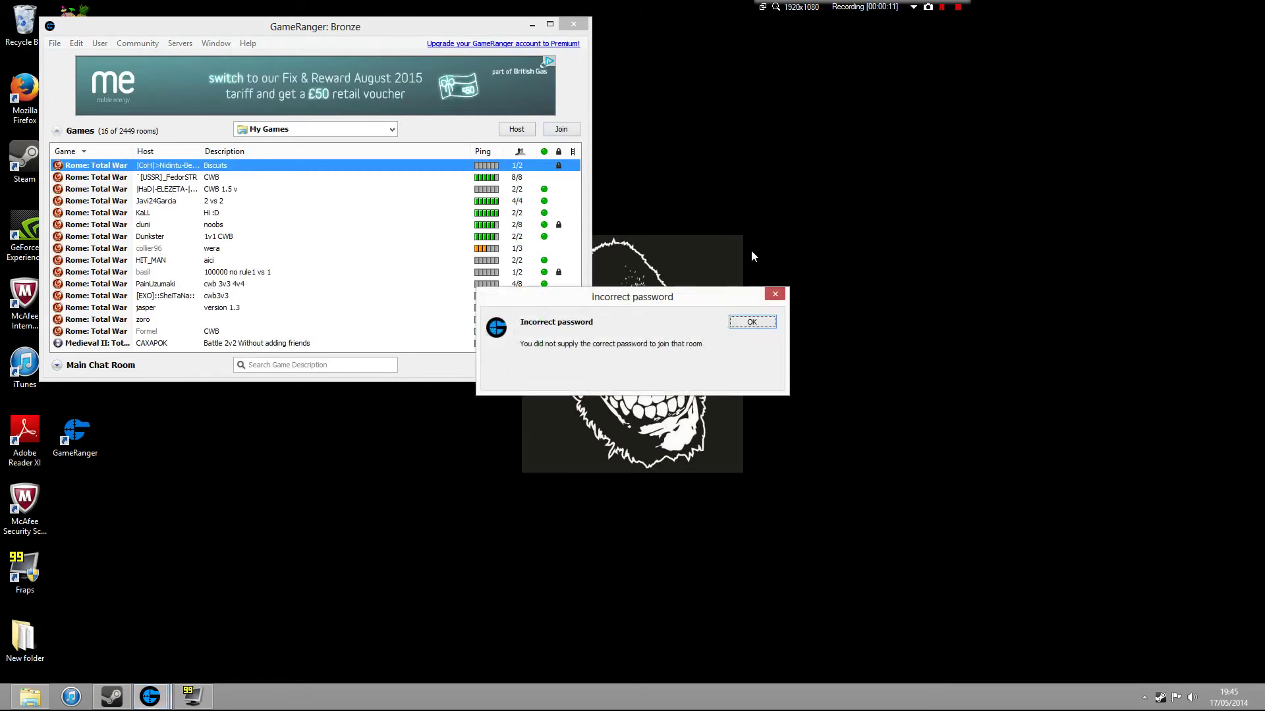
{"action": "left_click", "coordinate": [755, 324]}
- Join the "Biscuits" room with its room password, continue past the NAT router warning and switch to the launched Rome: Total War game
{"action": "double_click", "coordinate": [298, 169]}
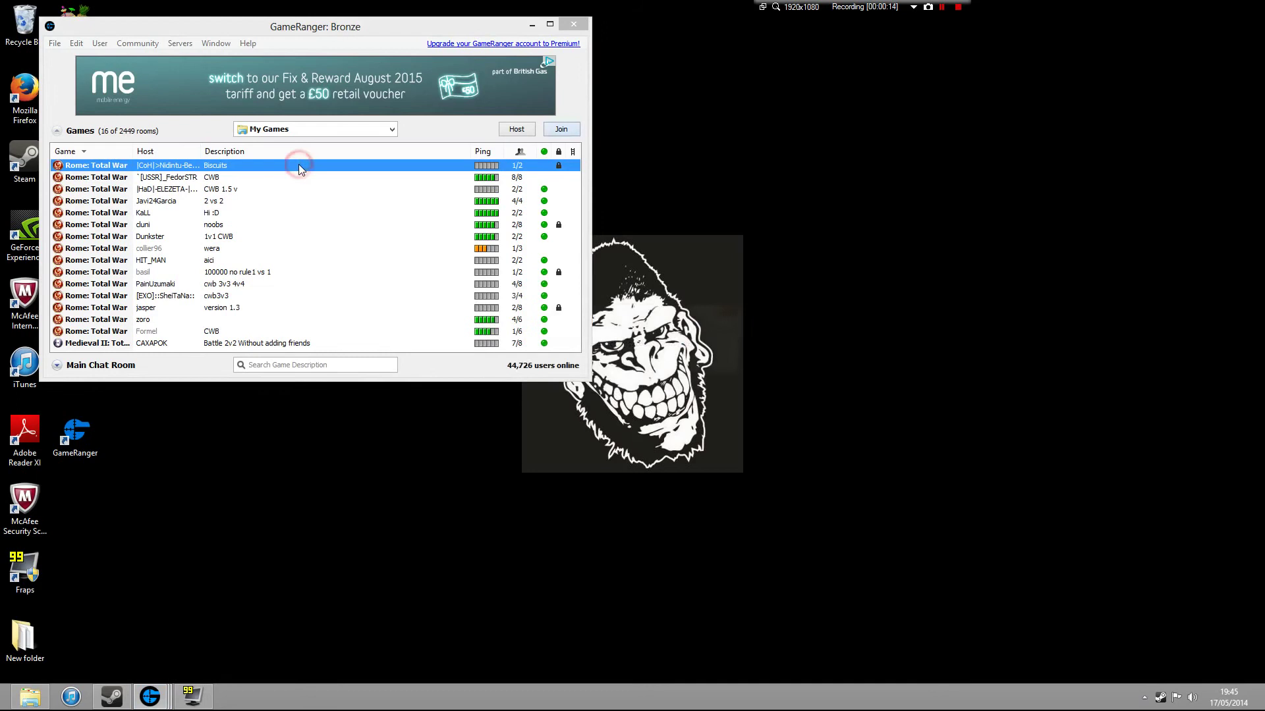
{"action": "type", "text": "a"}
{"action": "key", "text": "Return"}
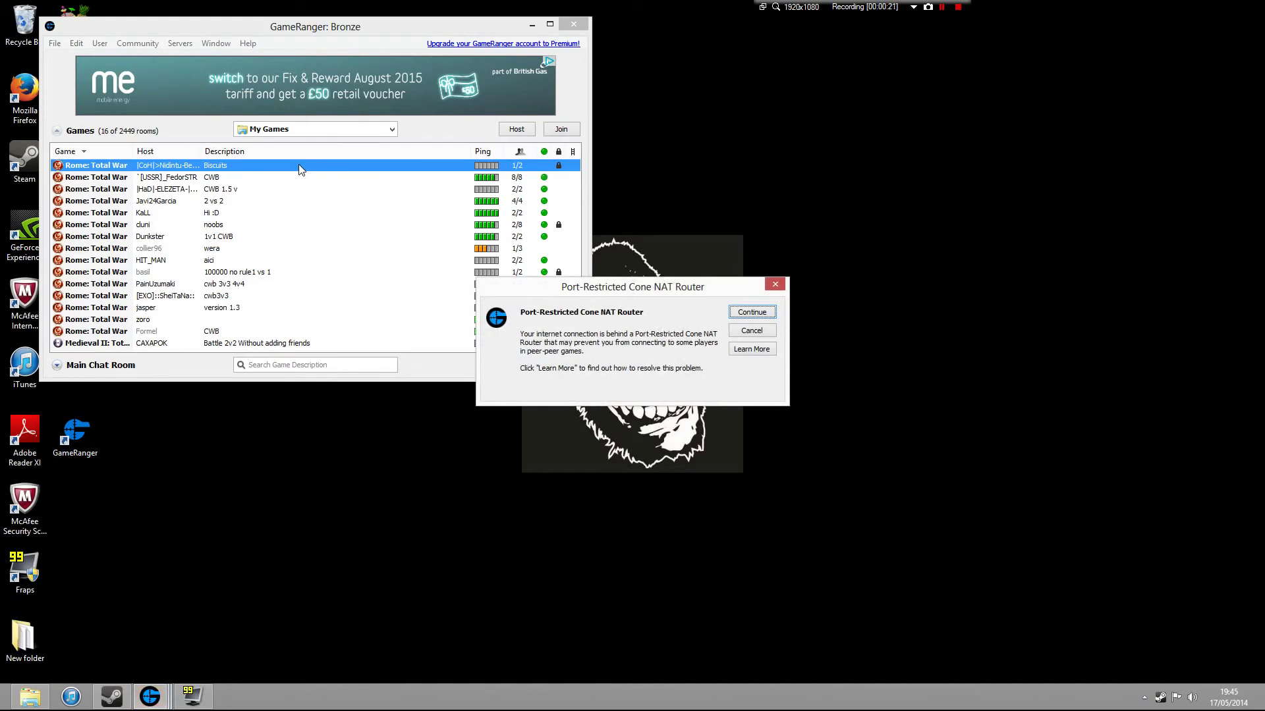
{"action": "left_click", "coordinate": [762, 314]}
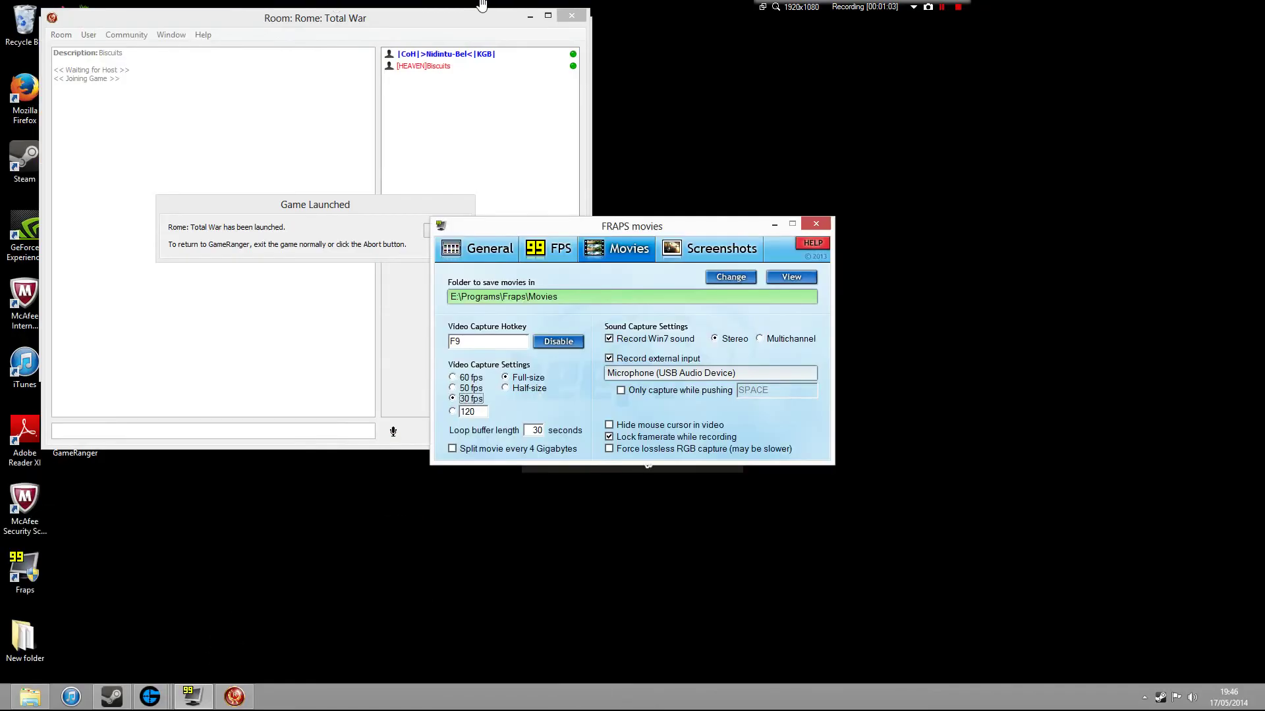
{"action": "key", "text": "alt+Tab"}
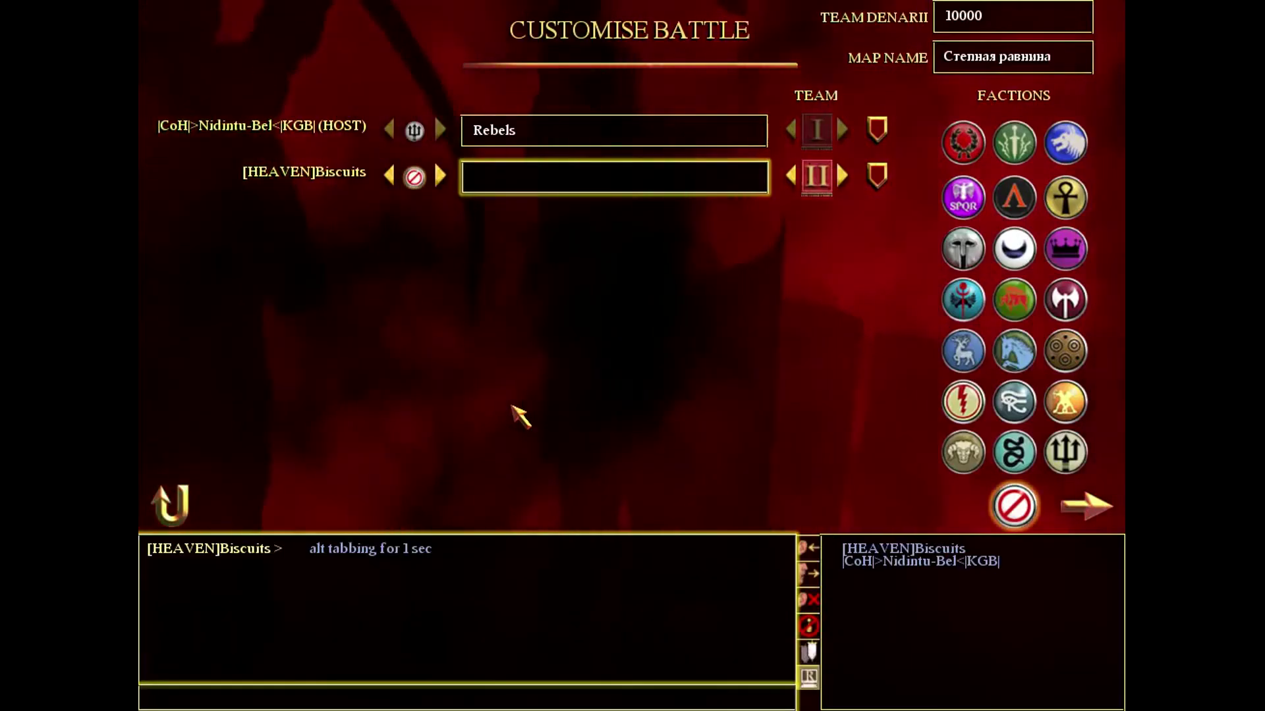